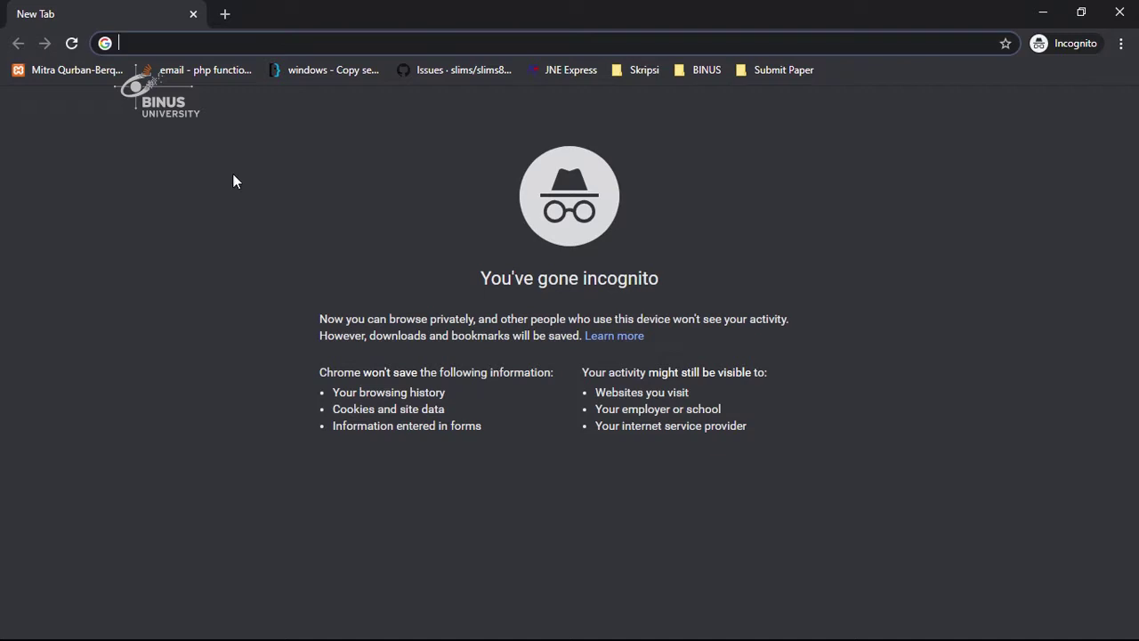
Load cx.apps.binus.ac.id in the Chrome incognito tab.
text(cx)
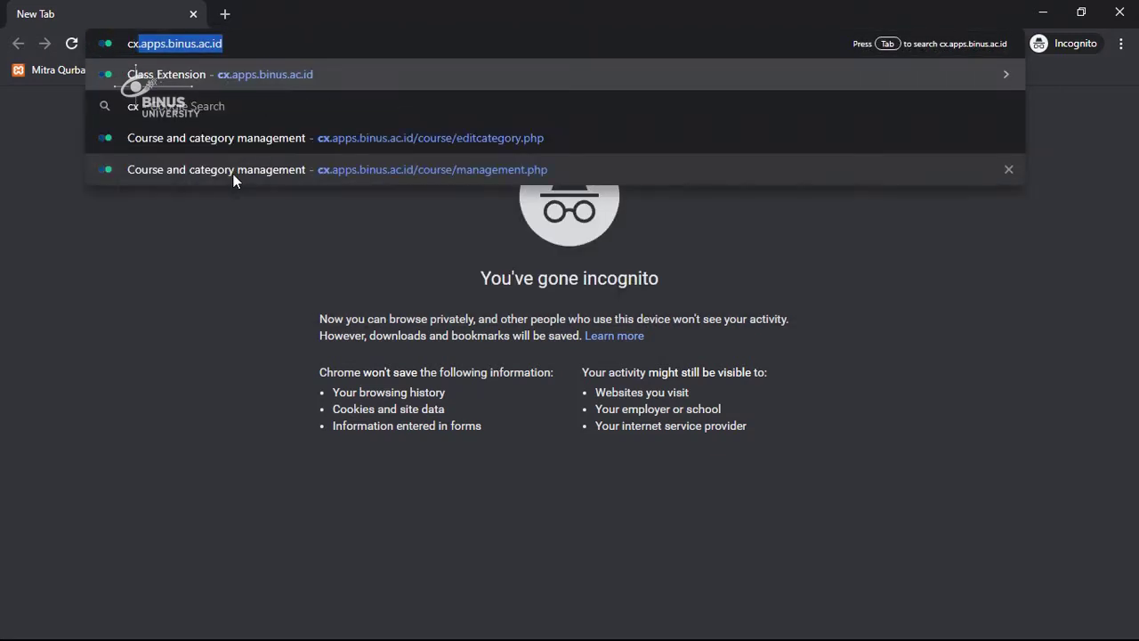
text(.a)
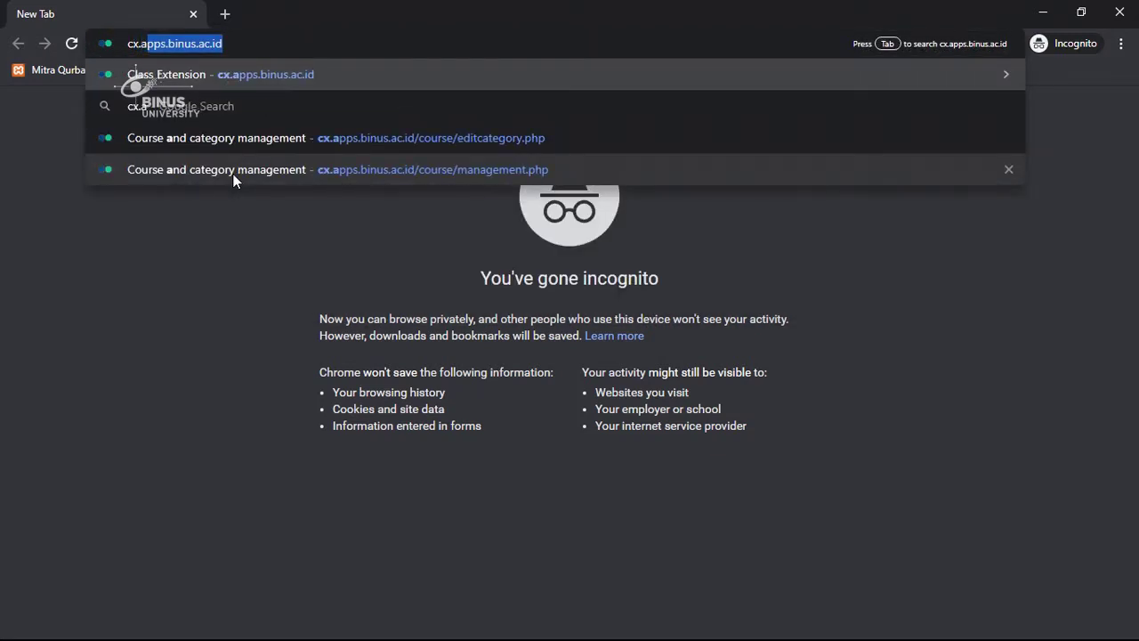
text(pps.)
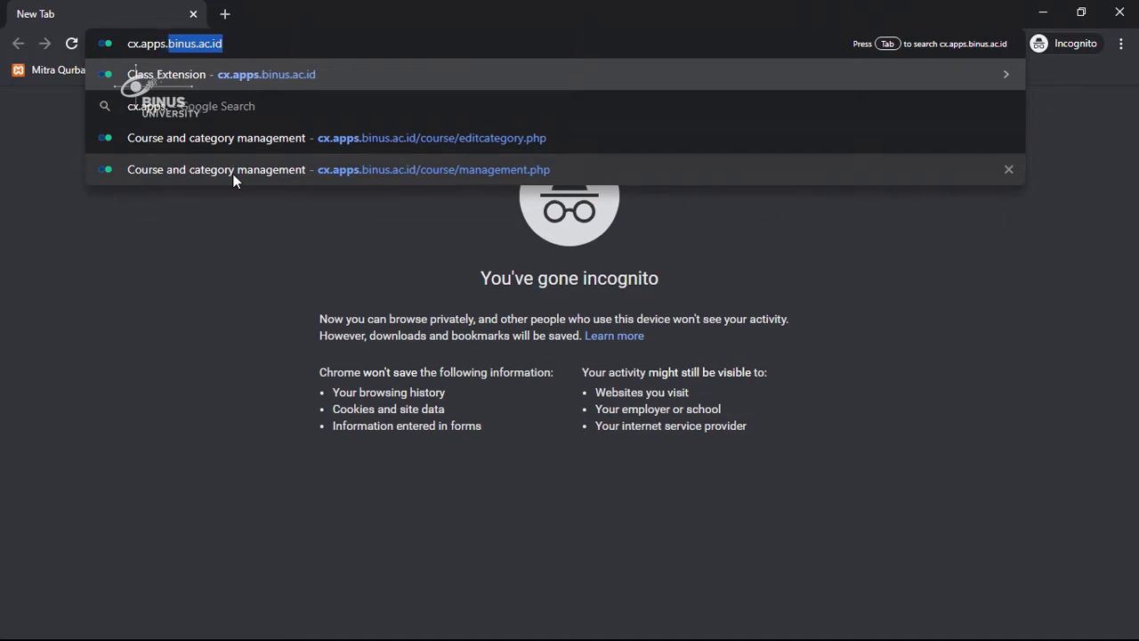
text(binu)
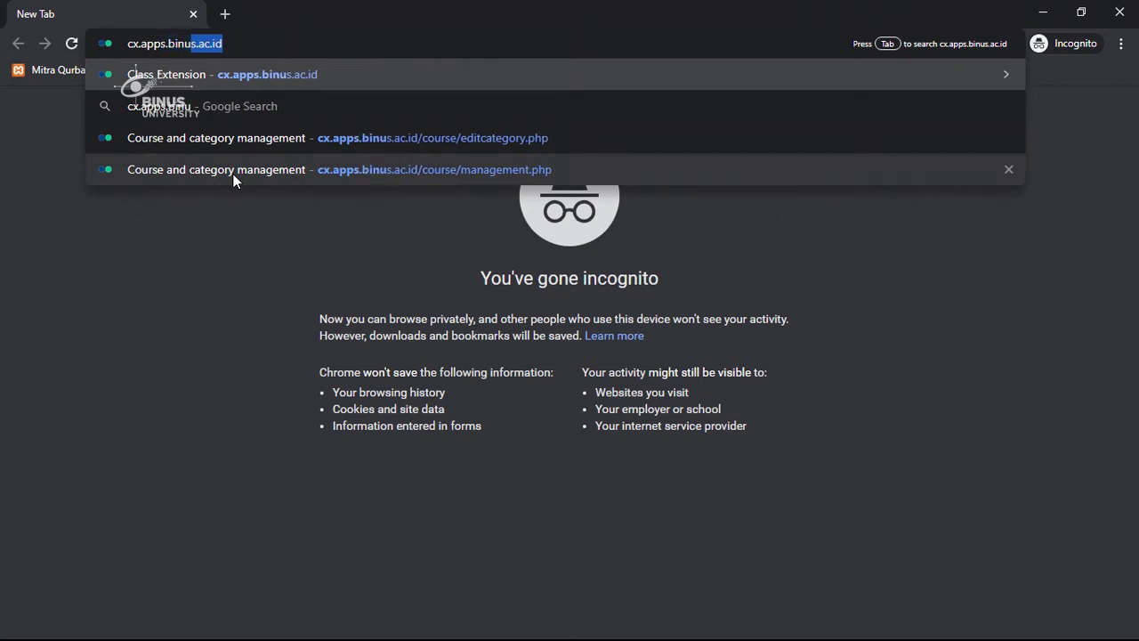
text(s.a)
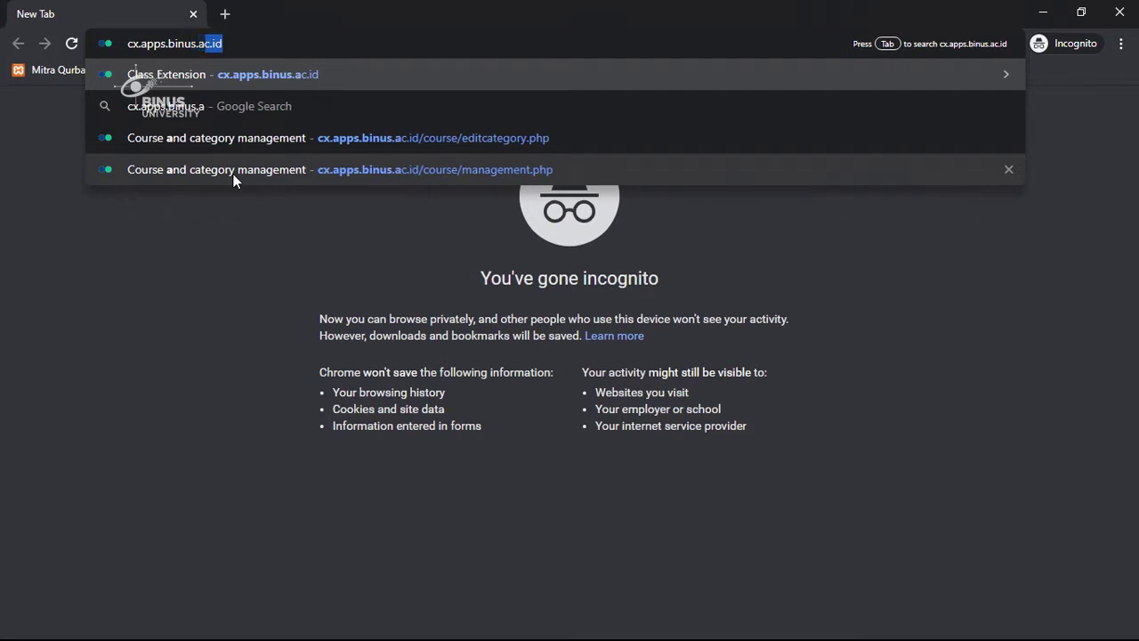
text(c.id)
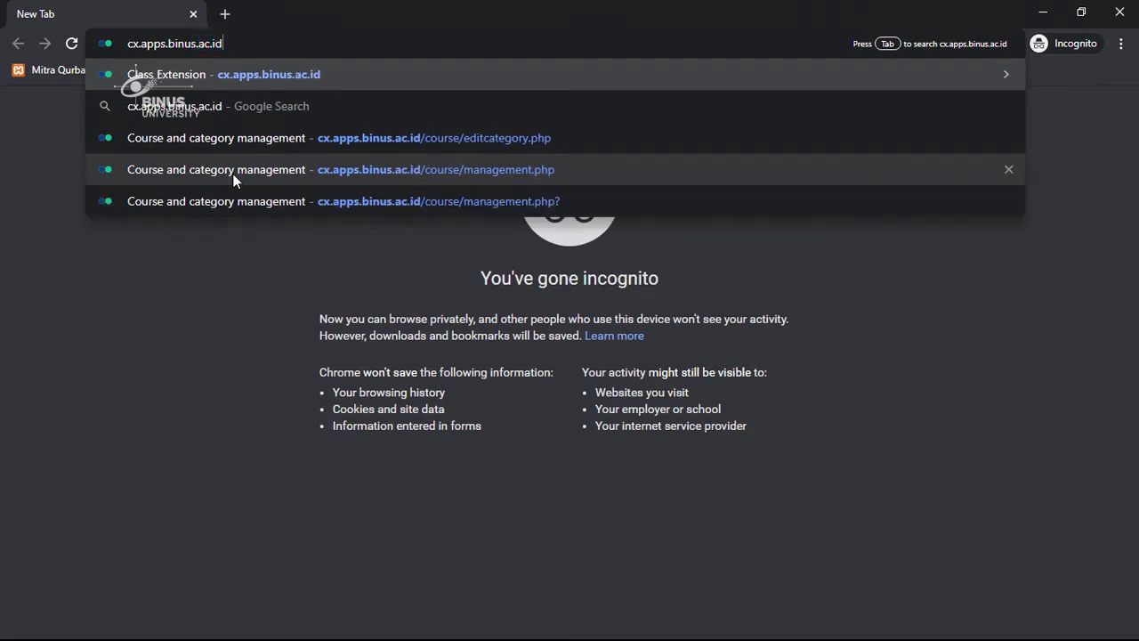
key(Return)
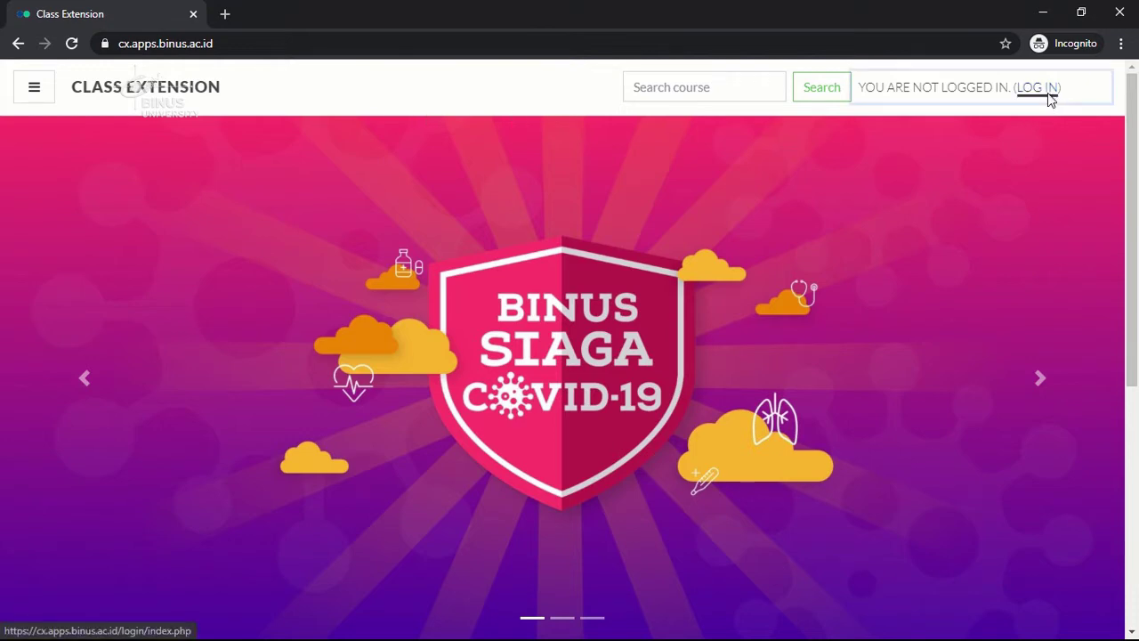
Go to the Class Extension login page via the LOG IN link.
click(1050, 100)
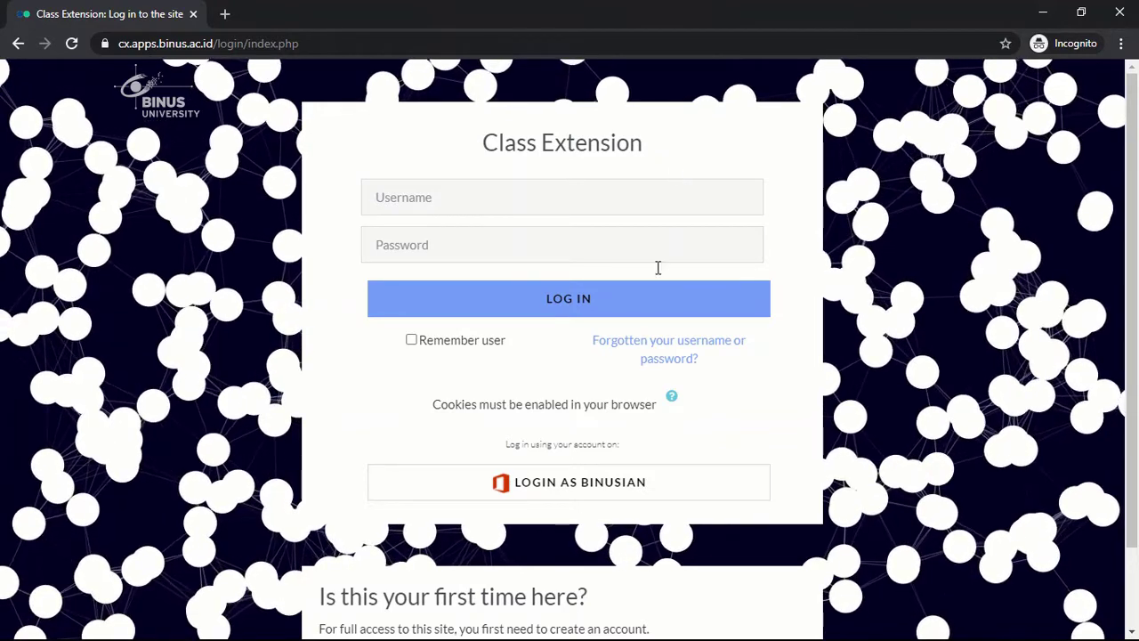
Choose LOGIN AS BINUSIAN and submit the university e-mail address at Microsoft sign-in.
click(604, 488)
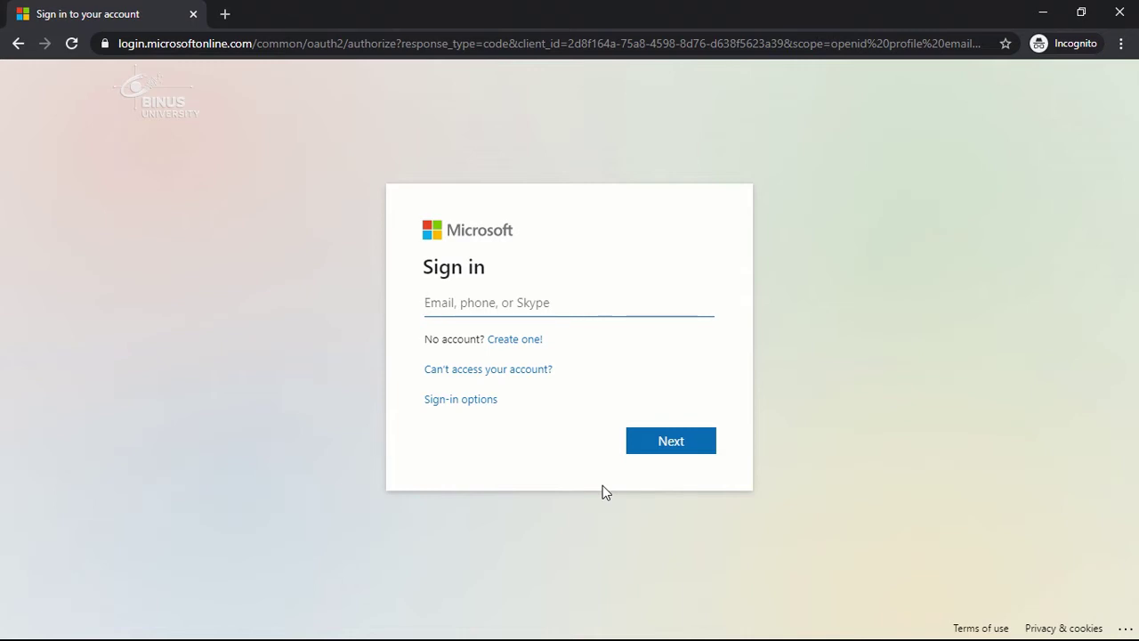
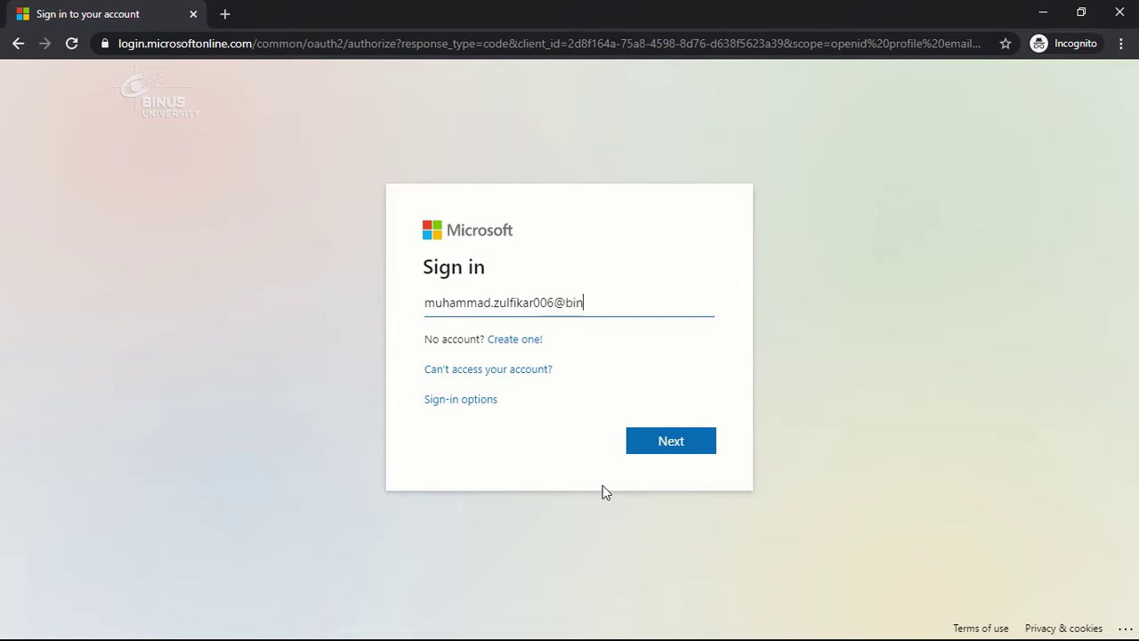
key(Return)
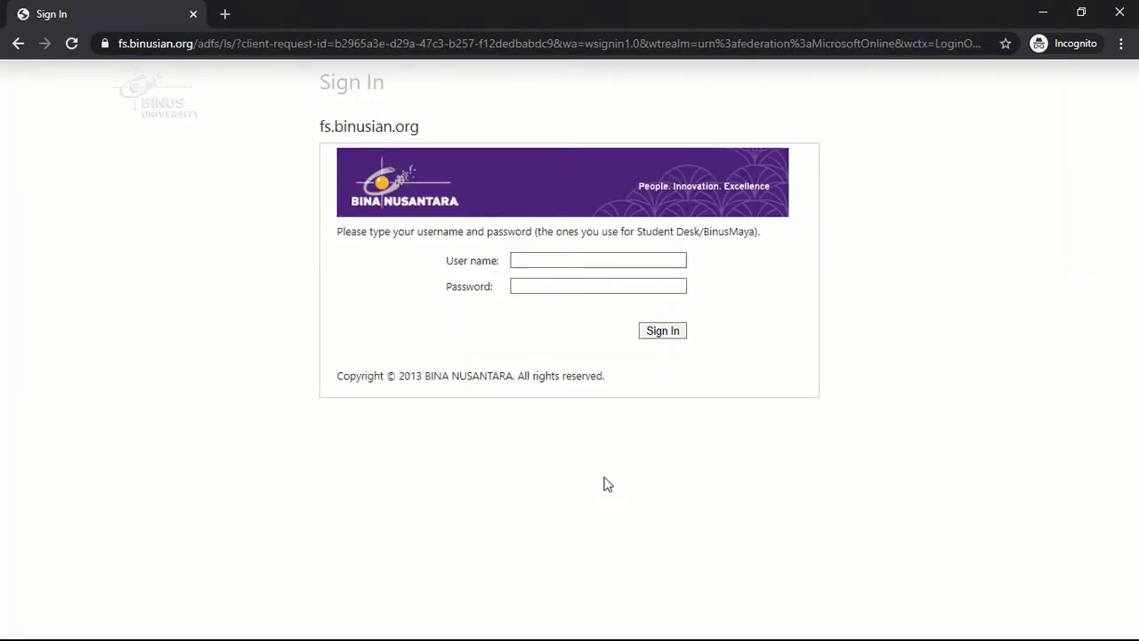
Fill the user name from the saved suggestion, enter the account password and sign in.
click(591, 257)
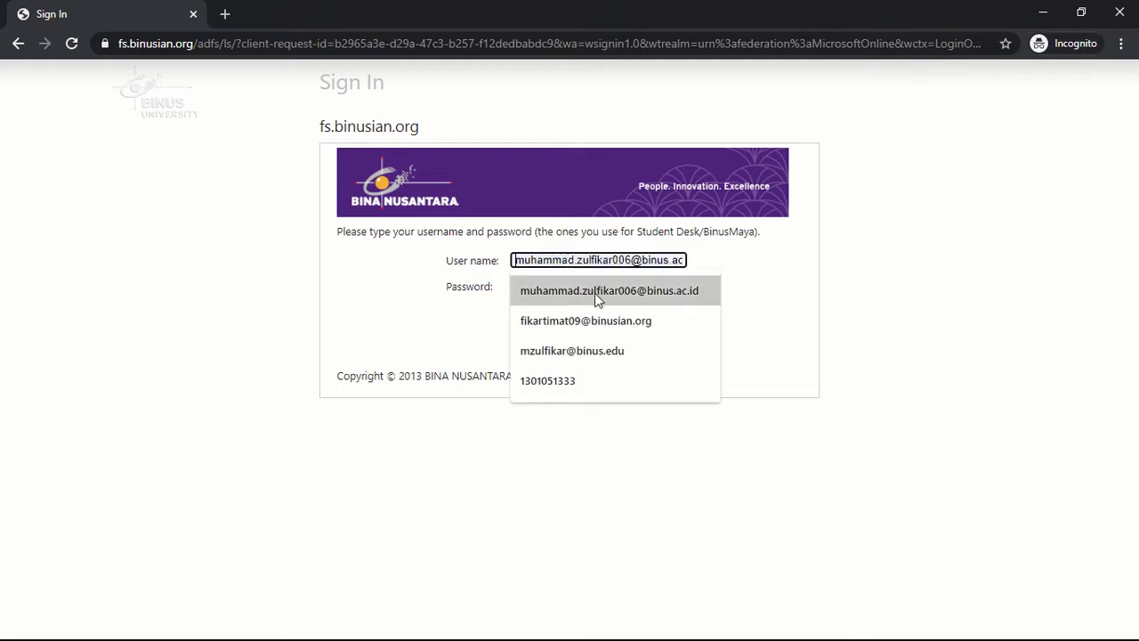
click(594, 292)
click(603, 286)
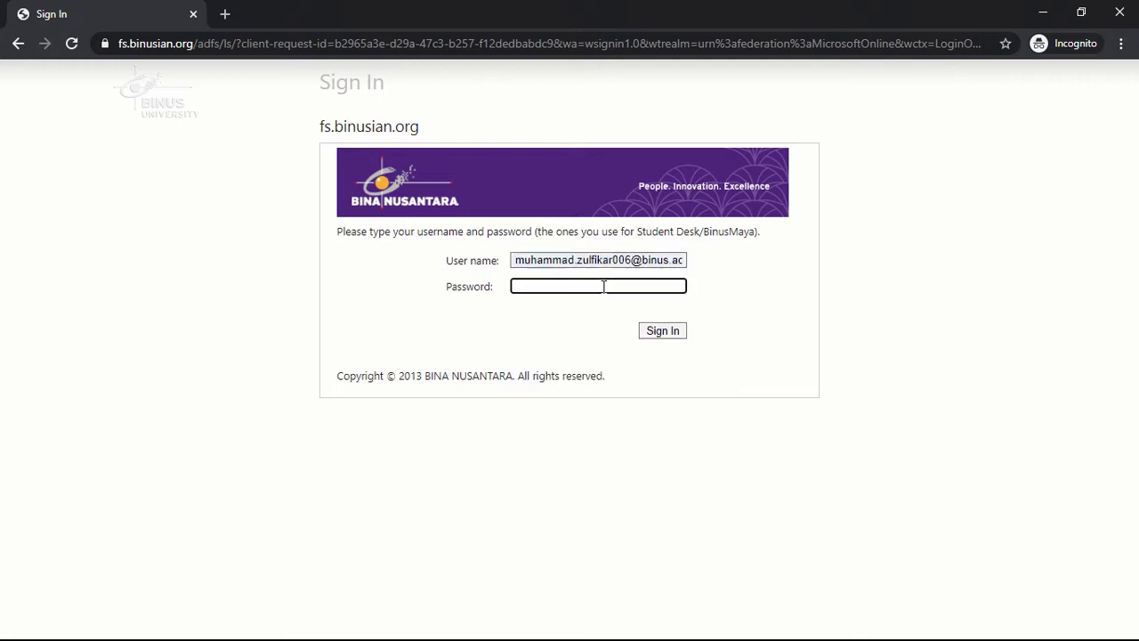
text(**************)
click(665, 331)
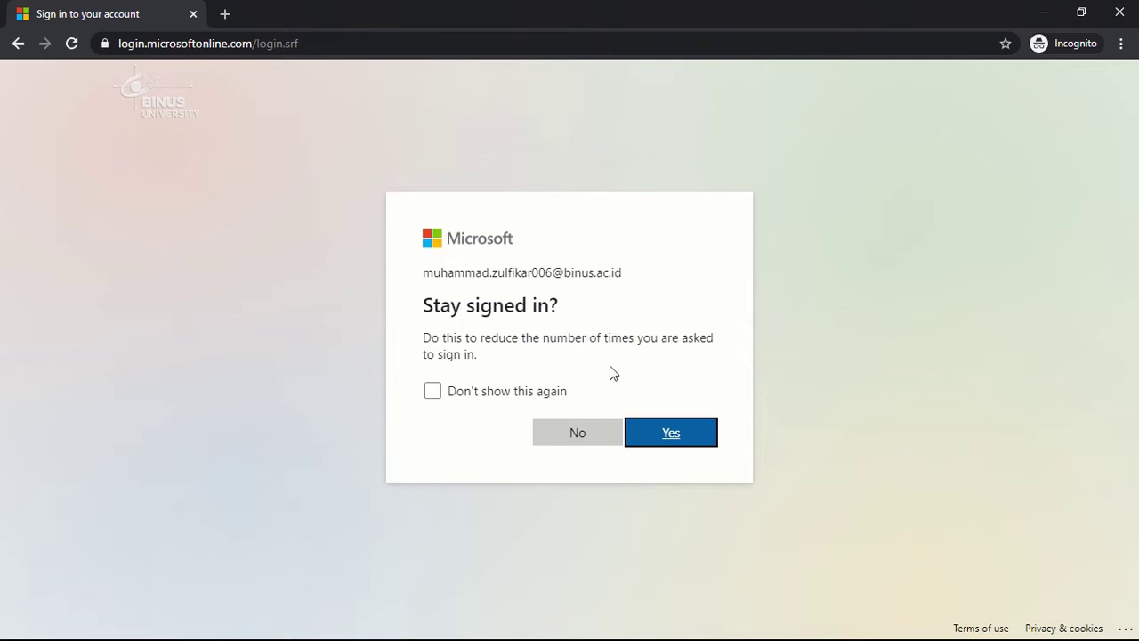
Answer Yes to the Stay signed in? prompt.
click(692, 438)
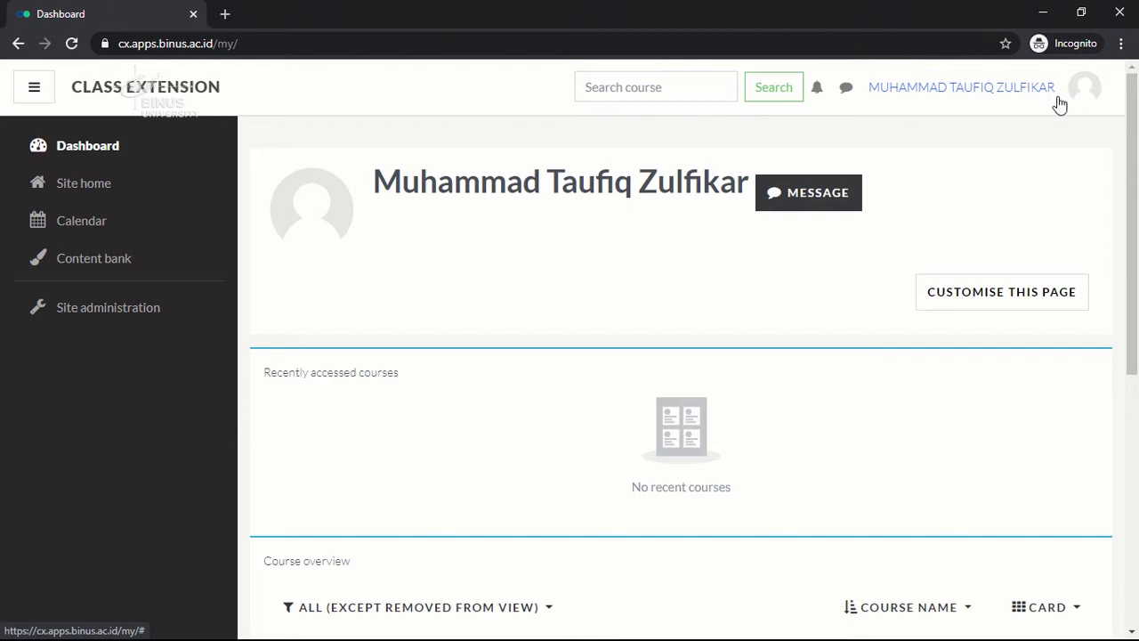
Go from the user menu's Profile page to Edit profile in the gear menu.
click(1060, 103)
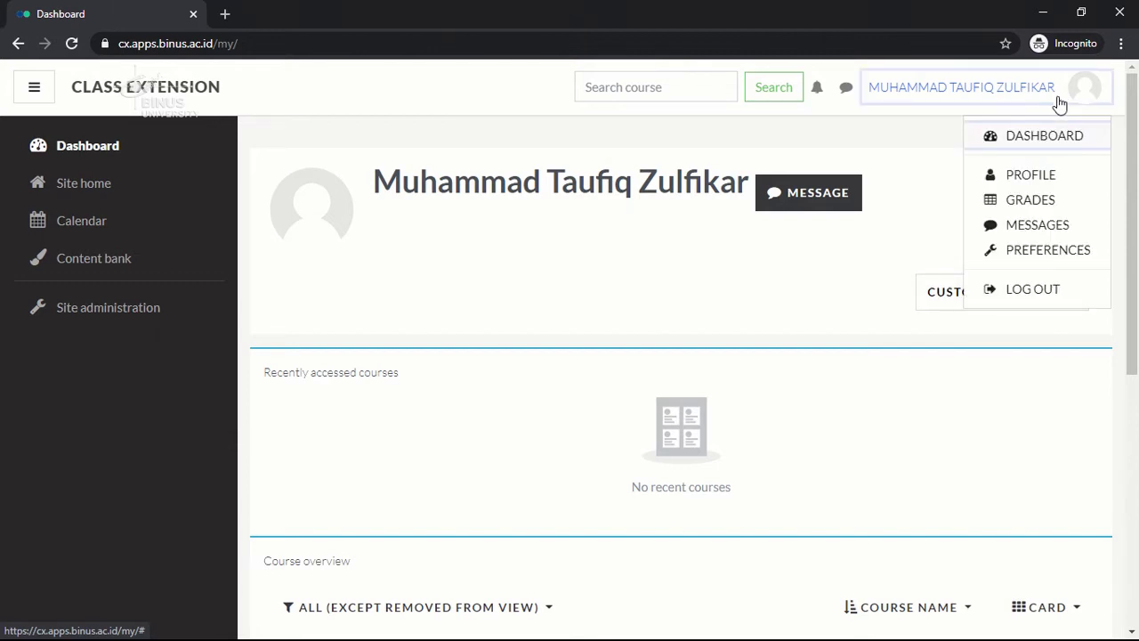
click(1020, 186)
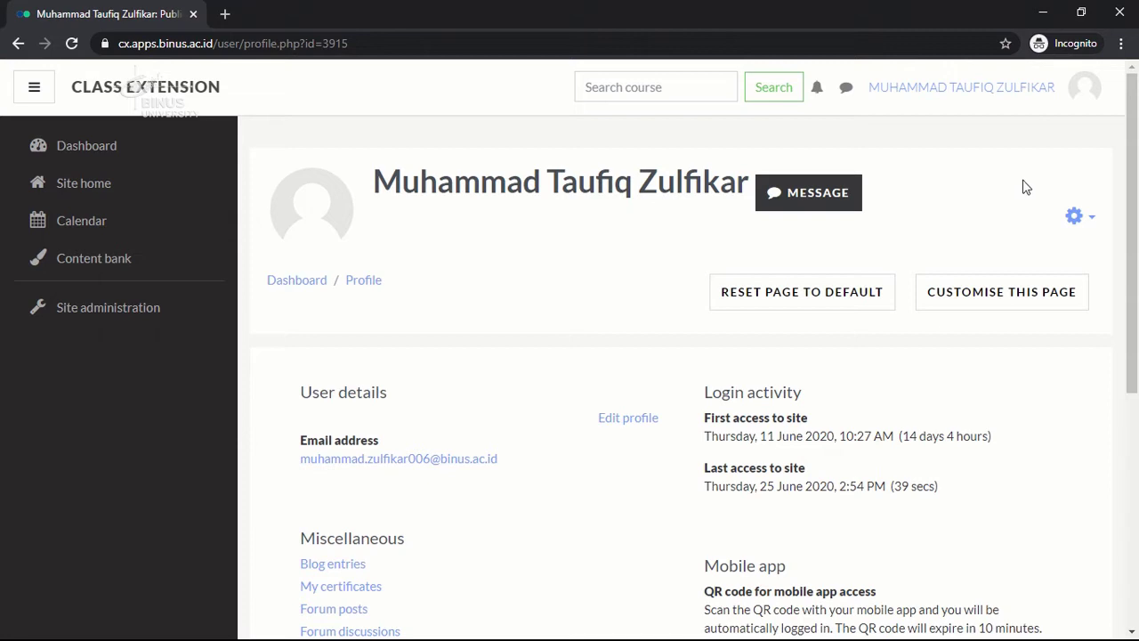
click(1078, 218)
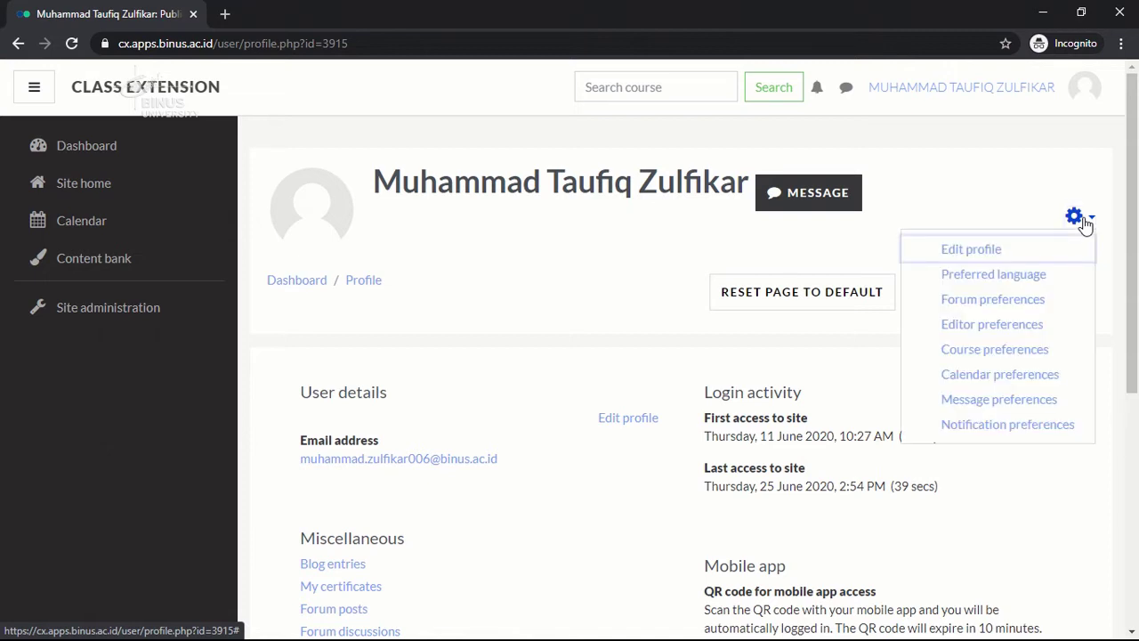
click(975, 252)
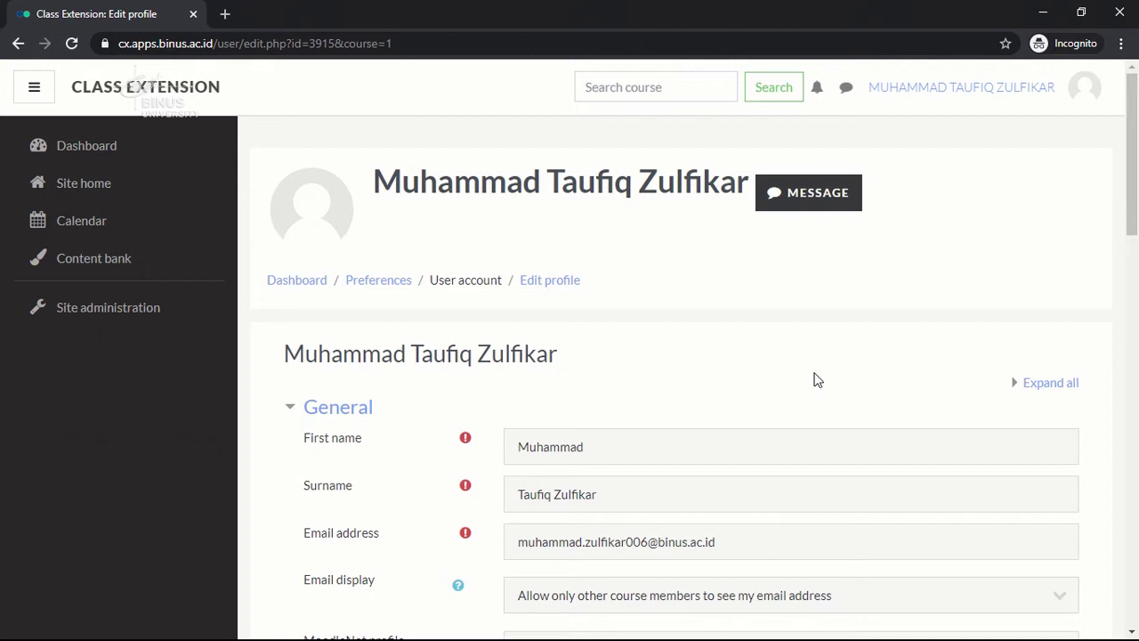
Expand the Additional names and Interests sections of the edit-profile form.
scroll(817, 380, down, 1)
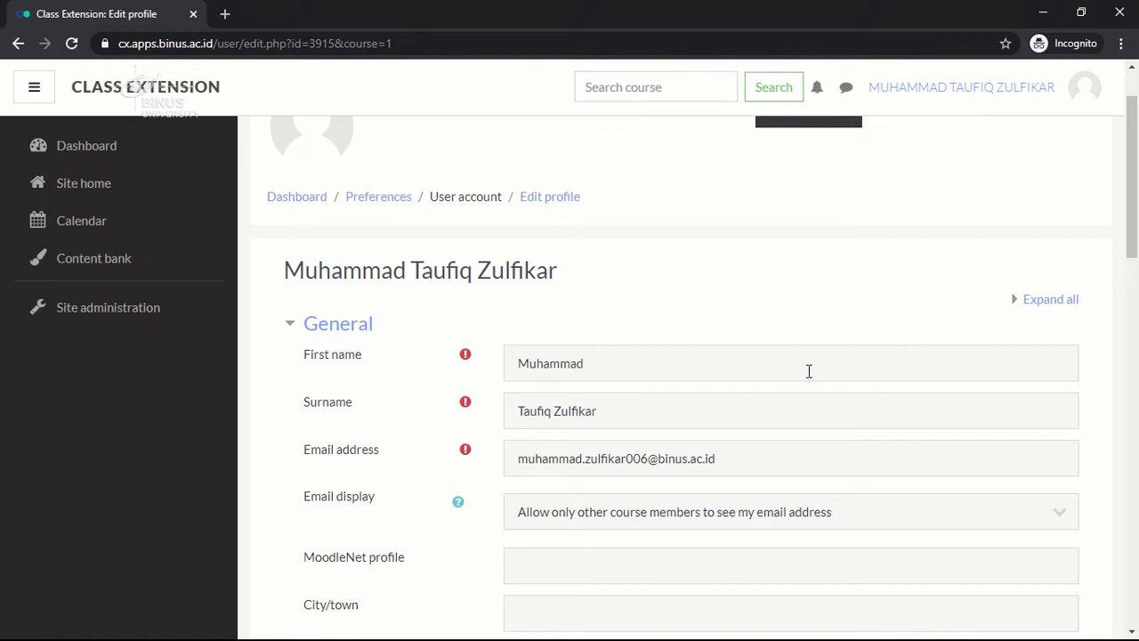
scroll(768, 374, down, 2)
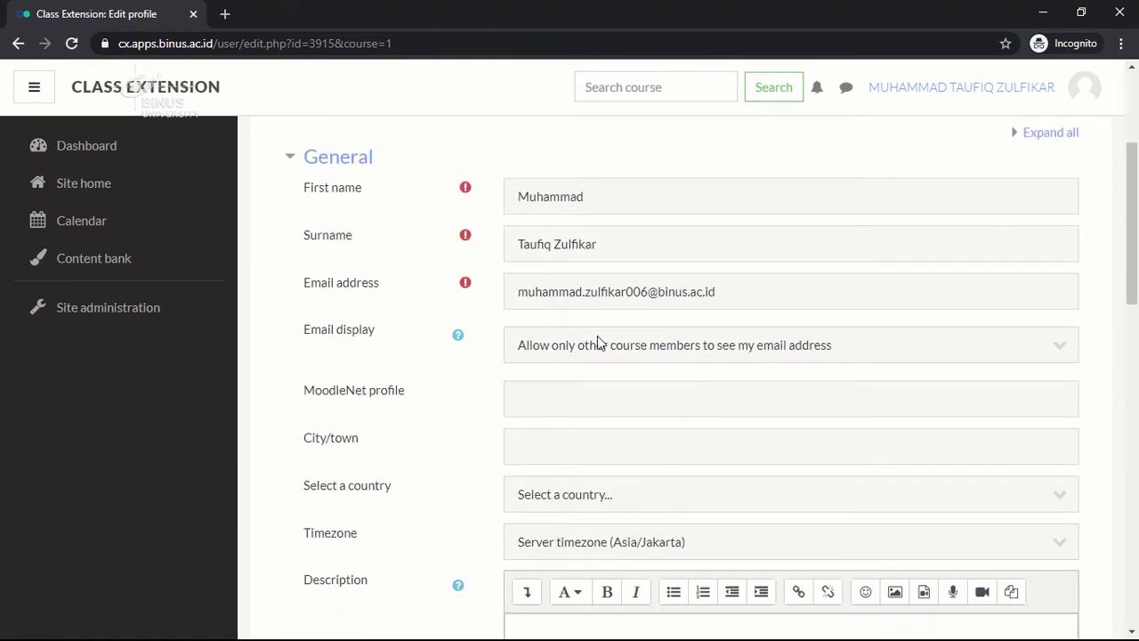
scroll(583, 358, down, 1)
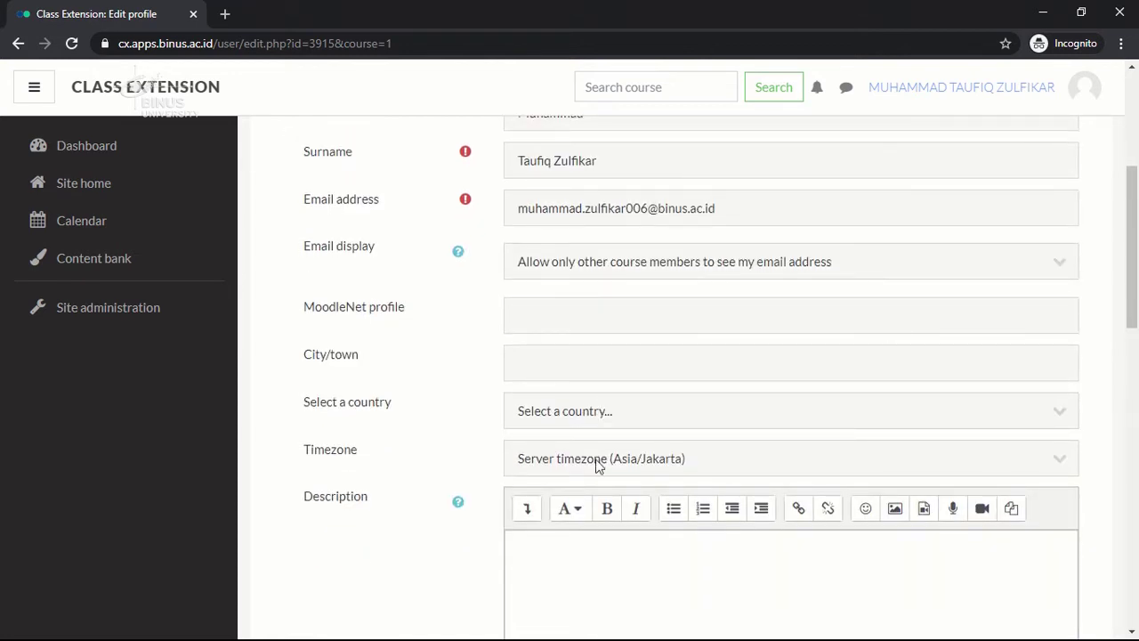
scroll(598, 466, down, 2)
scroll(598, 467, down, 2)
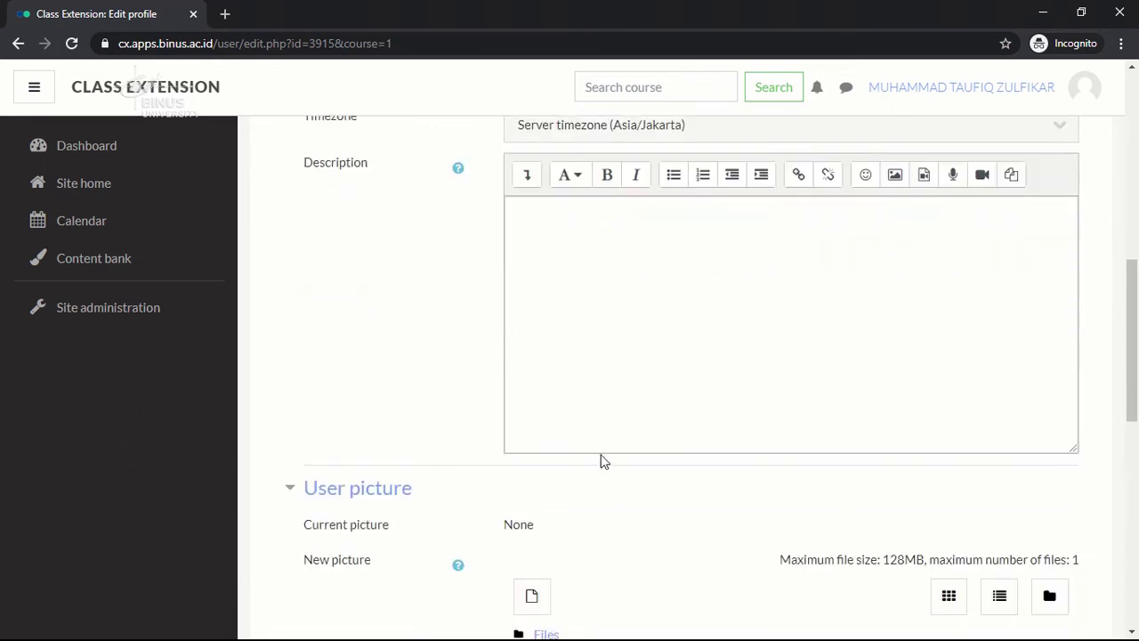
scroll(603, 460, down, 2)
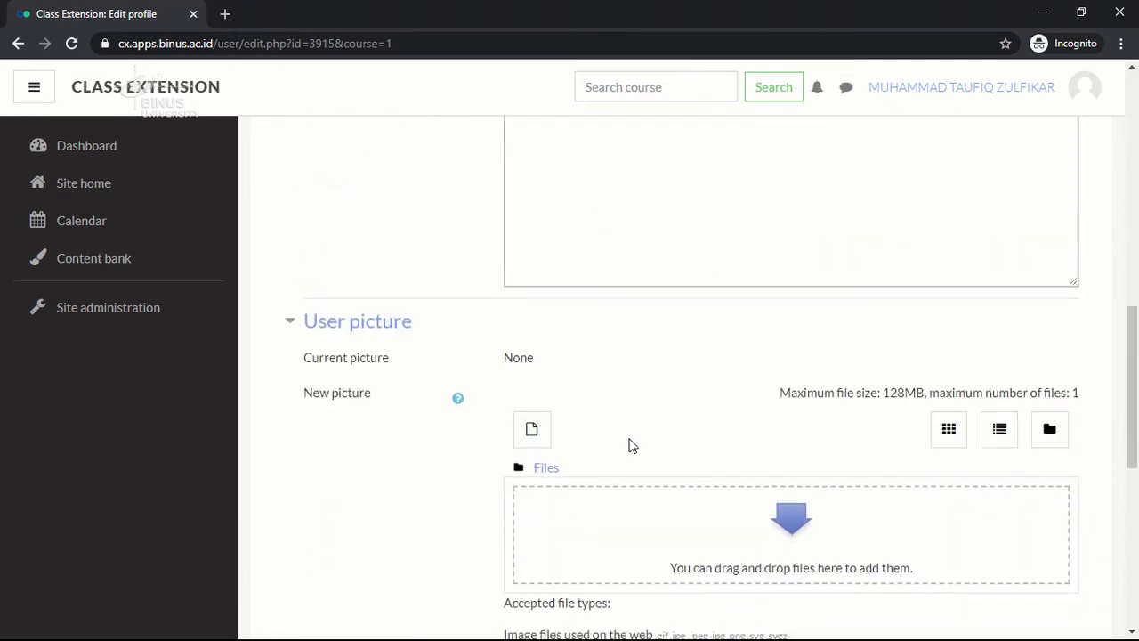
scroll(627, 444, down, 1)
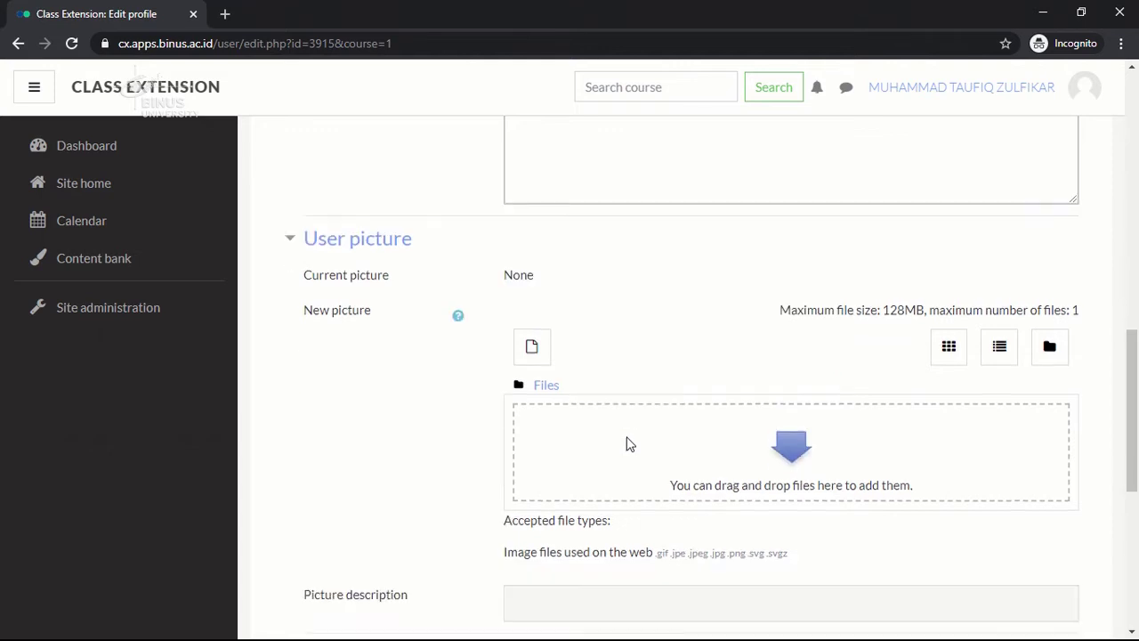
scroll(628, 444, down, 3)
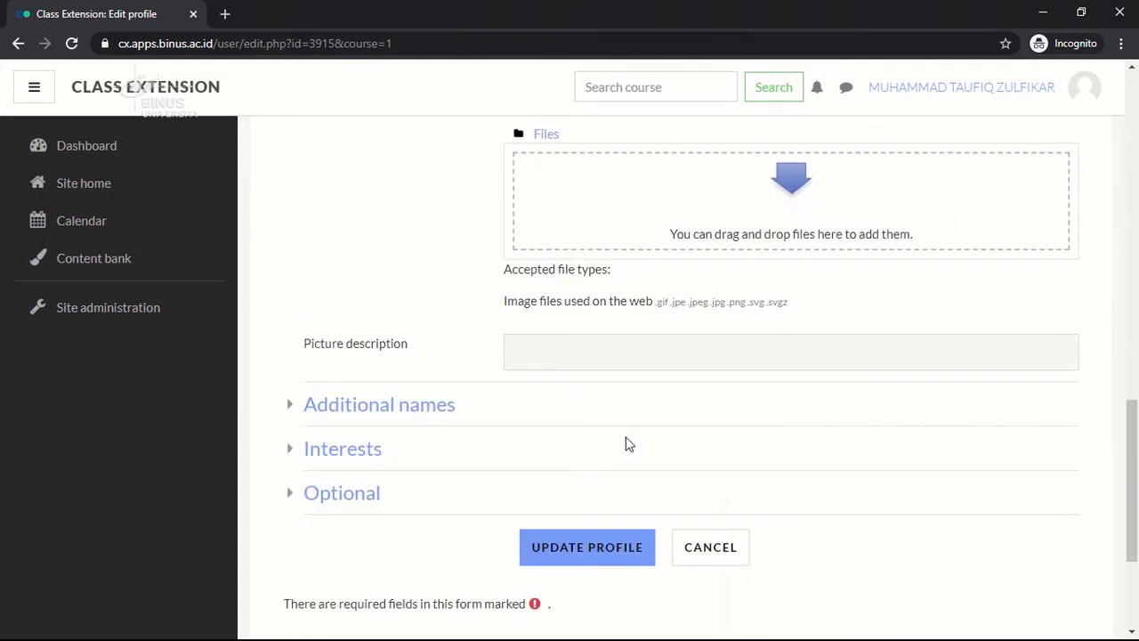
click(448, 415)
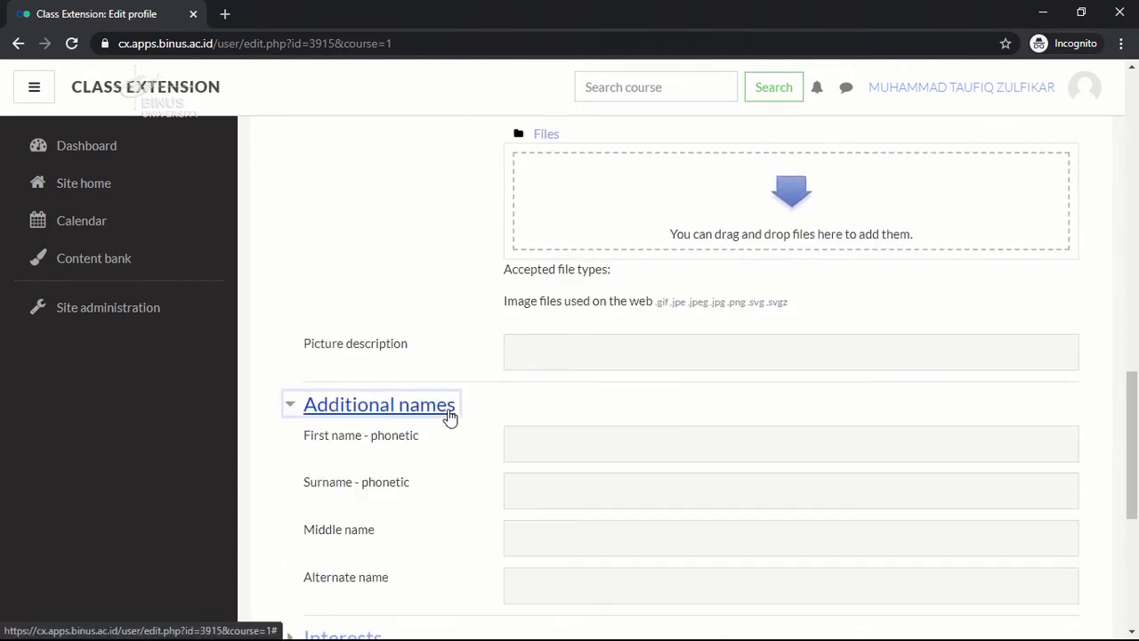
scroll(509, 415, down, 3)
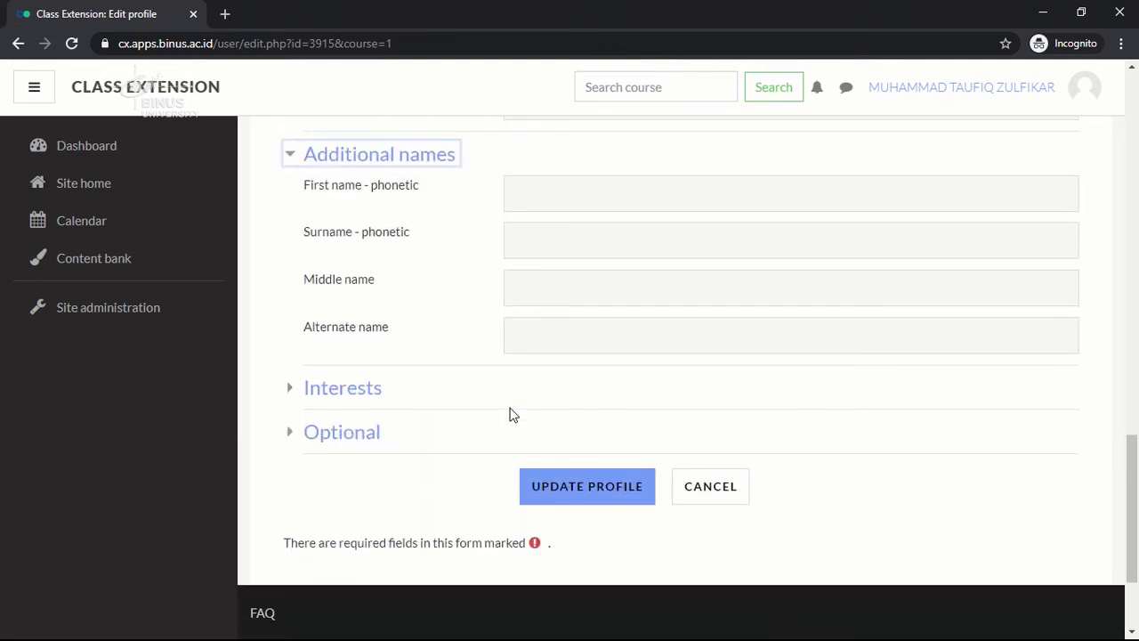
click(365, 401)
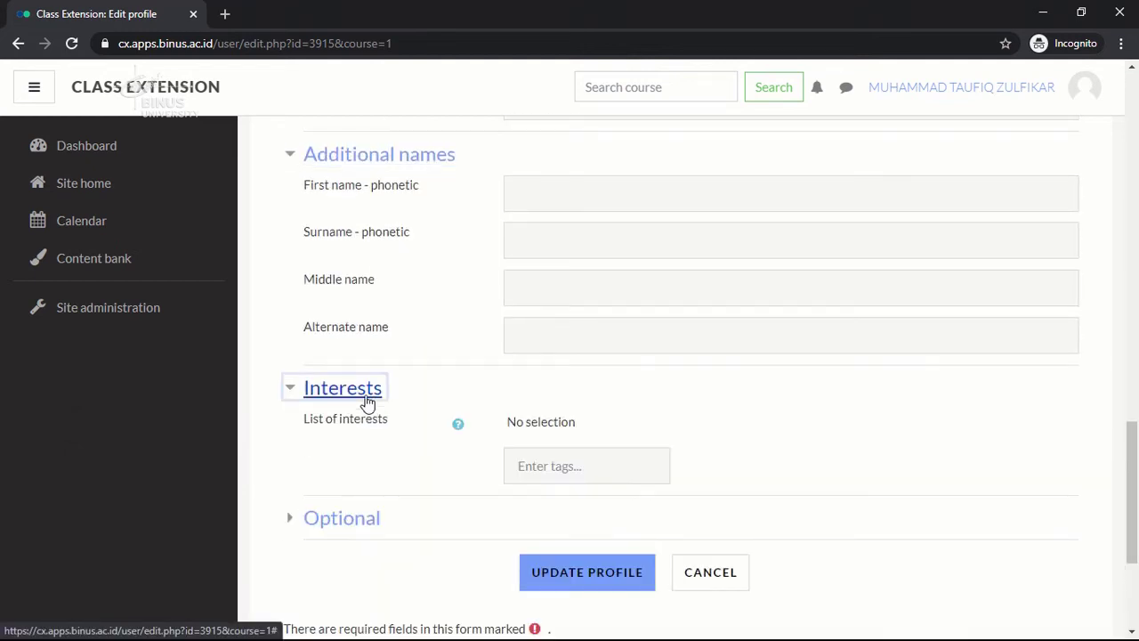
Expand the Optional section and scroll down to the Update Profile button.
scroll(440, 392, down, 1)
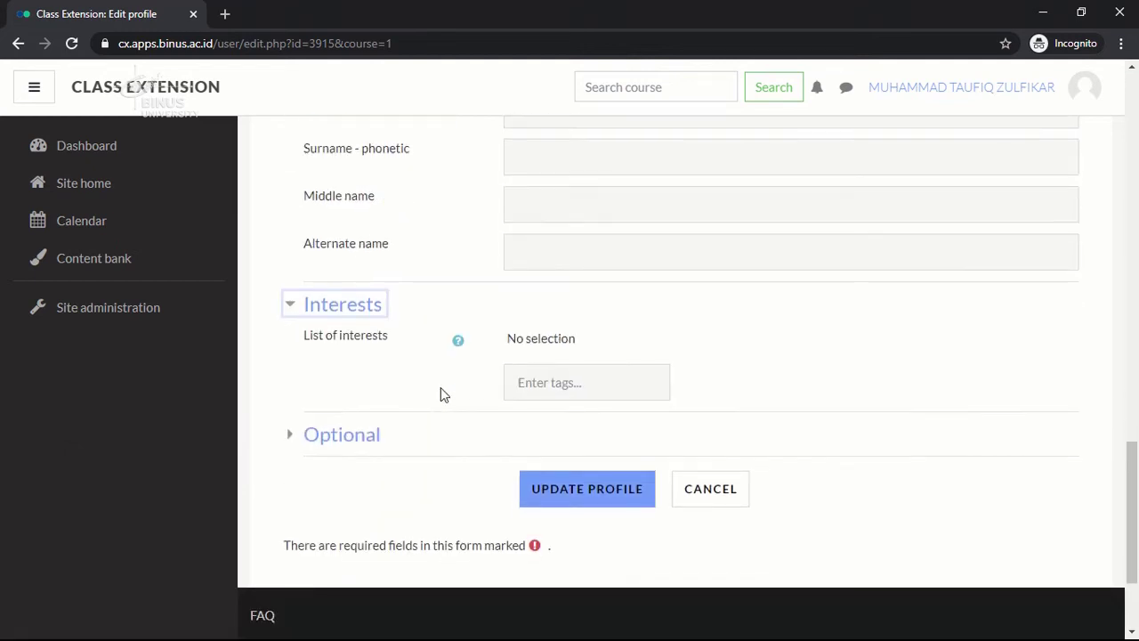
click(374, 438)
scroll(472, 396, down, 1)
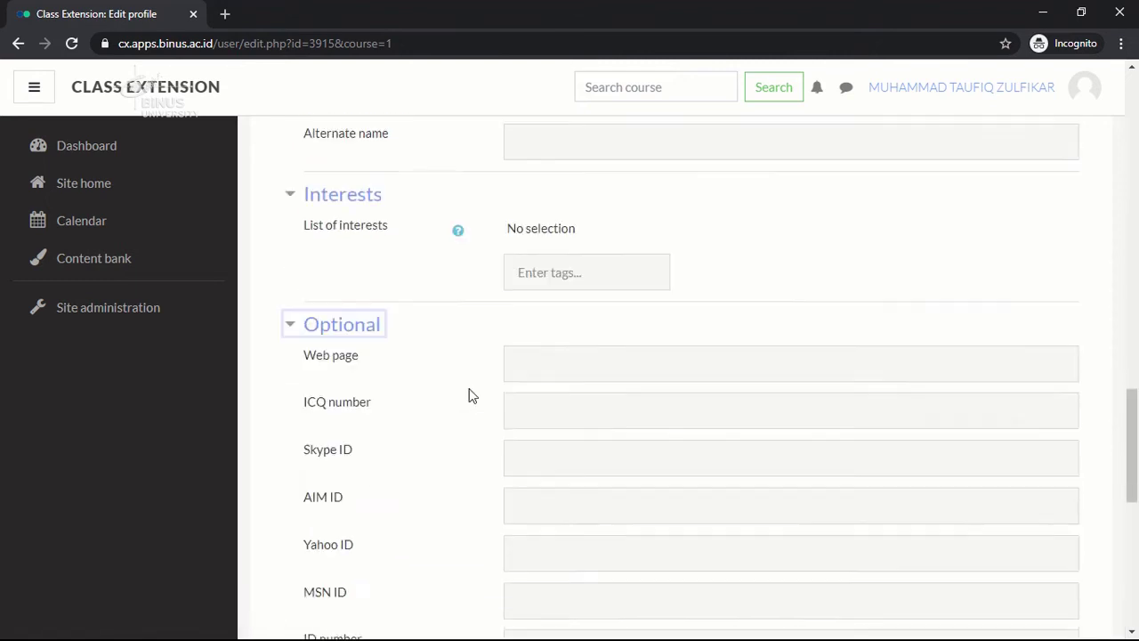
scroll(471, 396, down, 1)
scroll(472, 396, down, 1)
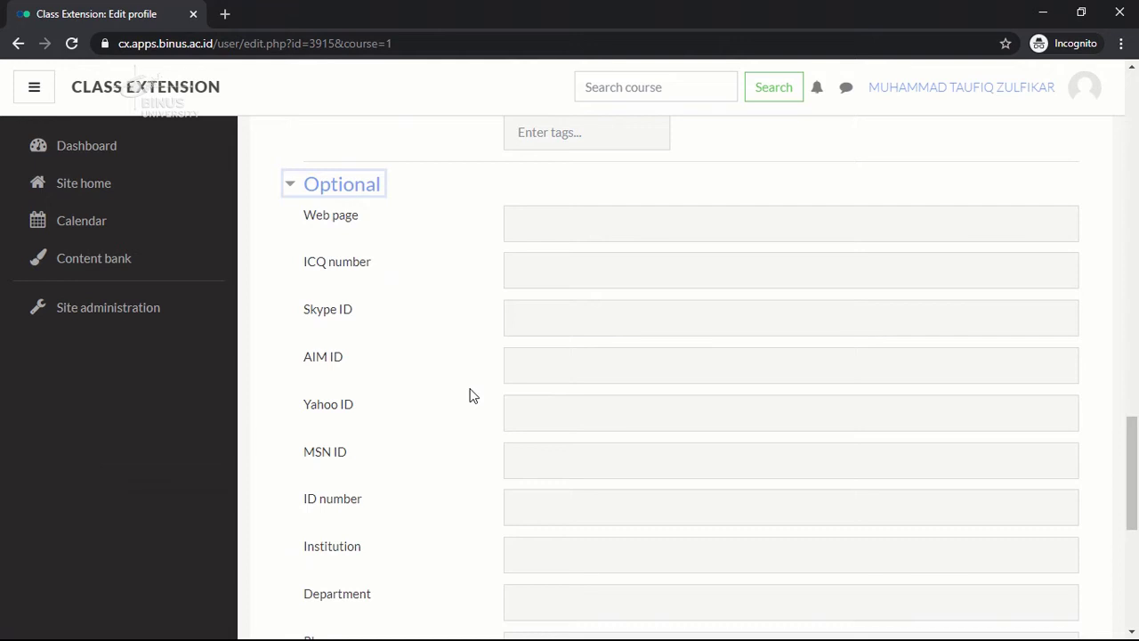
scroll(472, 396, down, 1)
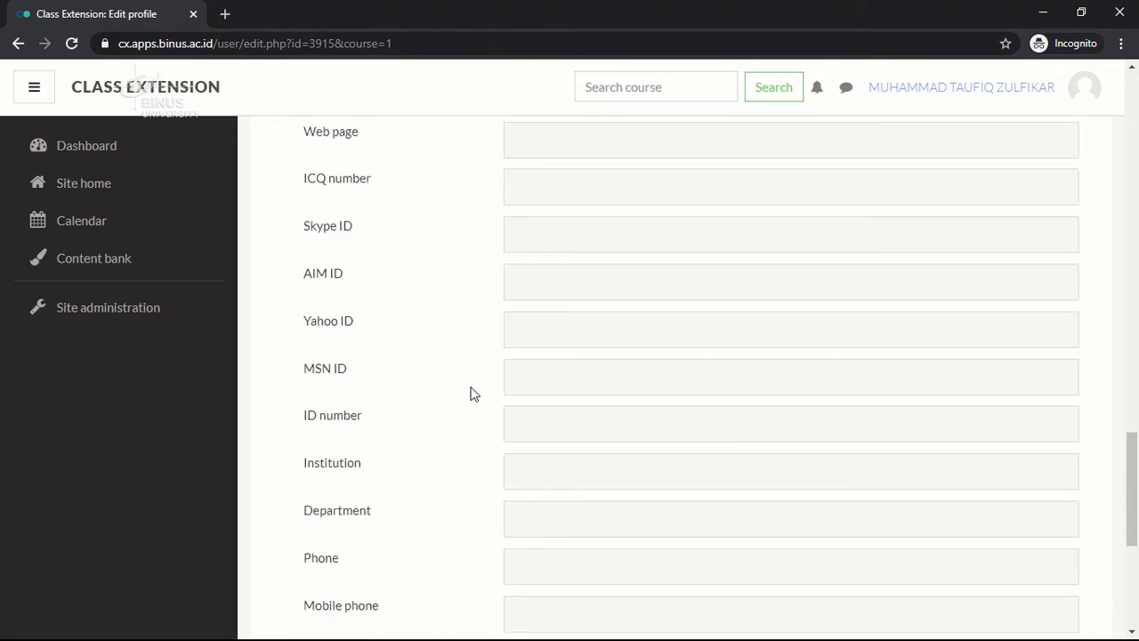
scroll(474, 394, down, 1)
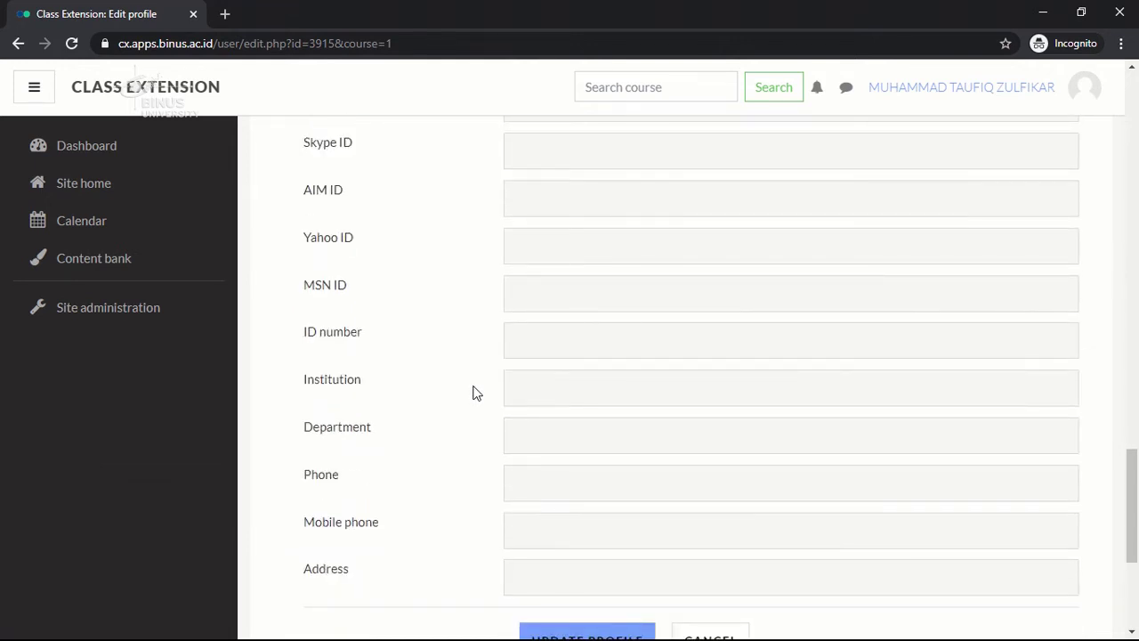
scroll(474, 393, down, 1)
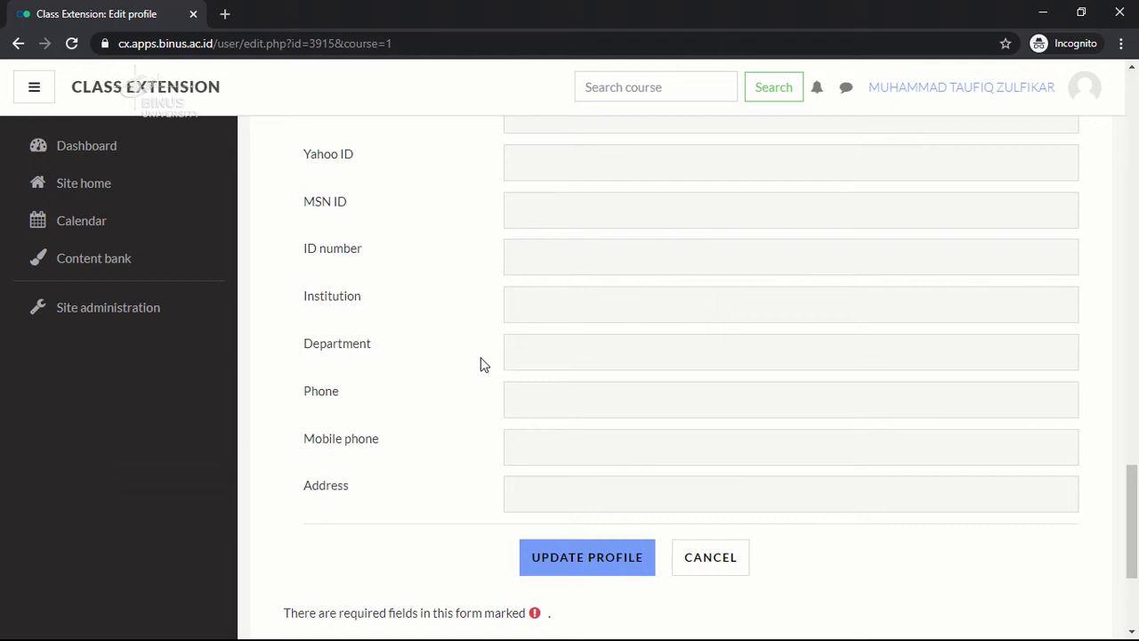
Submit the profile update, log out of Class Extension, and open a new incognito tab.
click(571, 578)
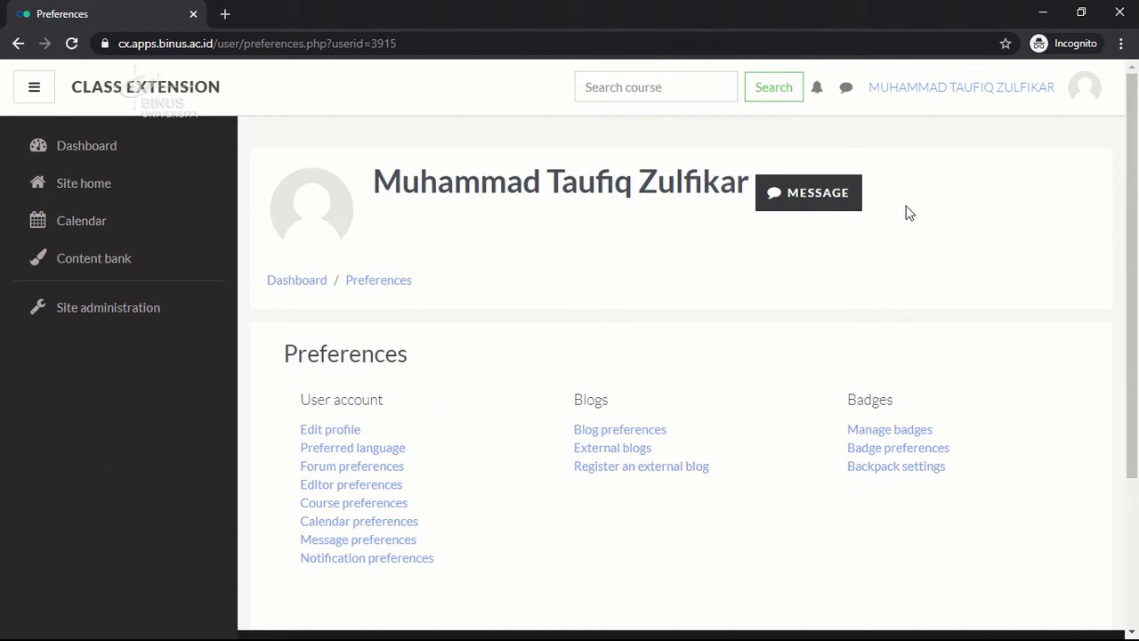
click(1082, 105)
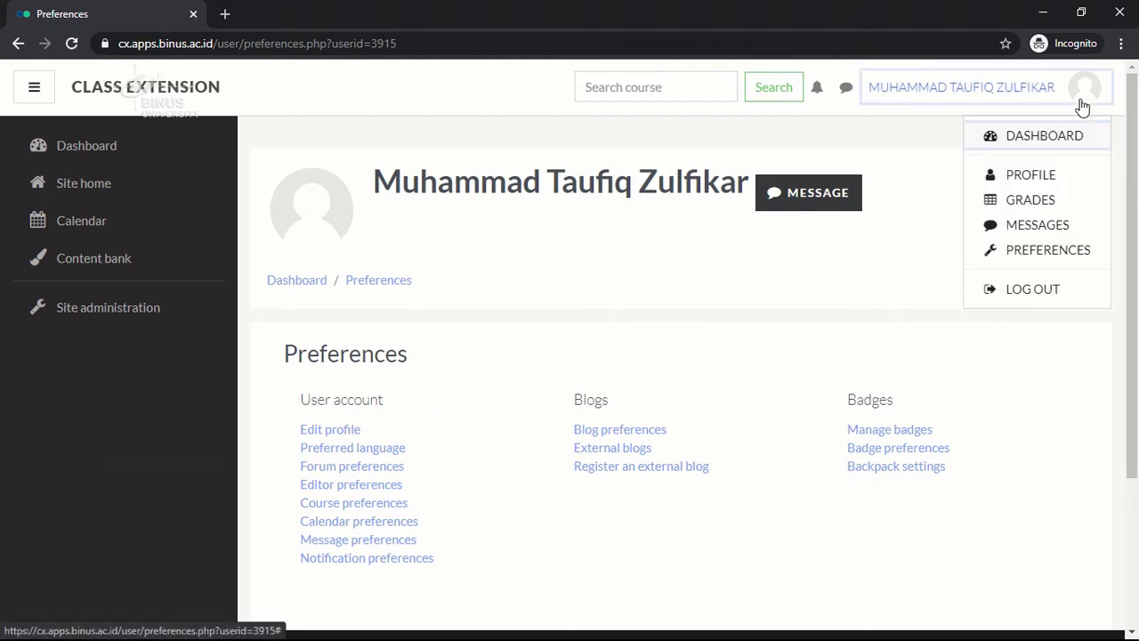
click(1017, 290)
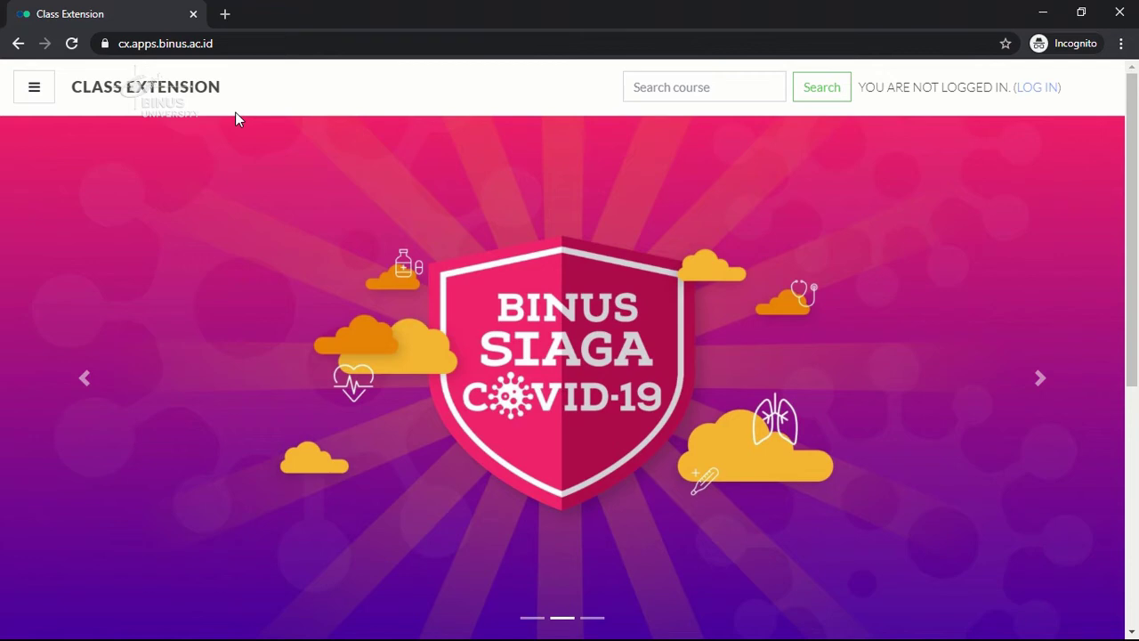
click(224, 15)
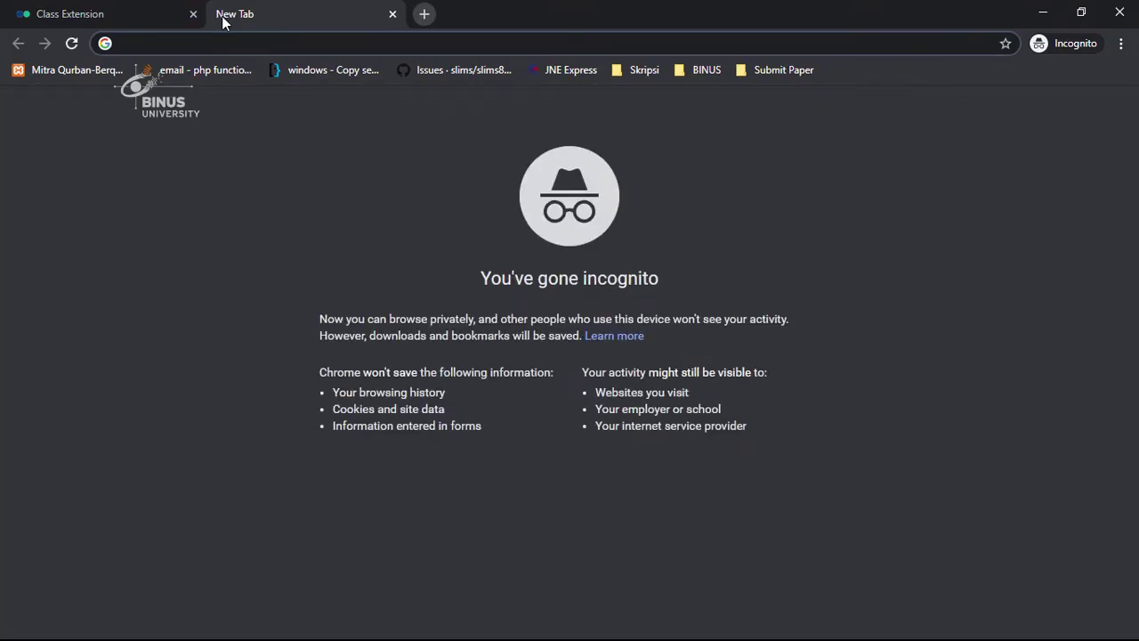
Load binusmaya.binus.ac.id in the second incognito tab.
text(binus)
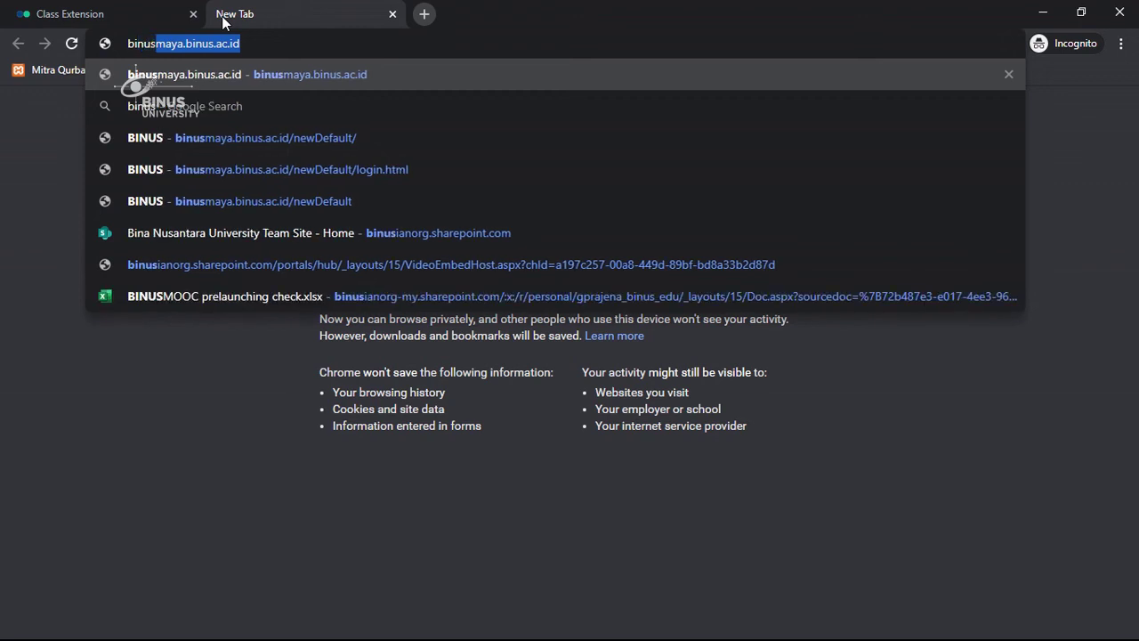
text(maya.)
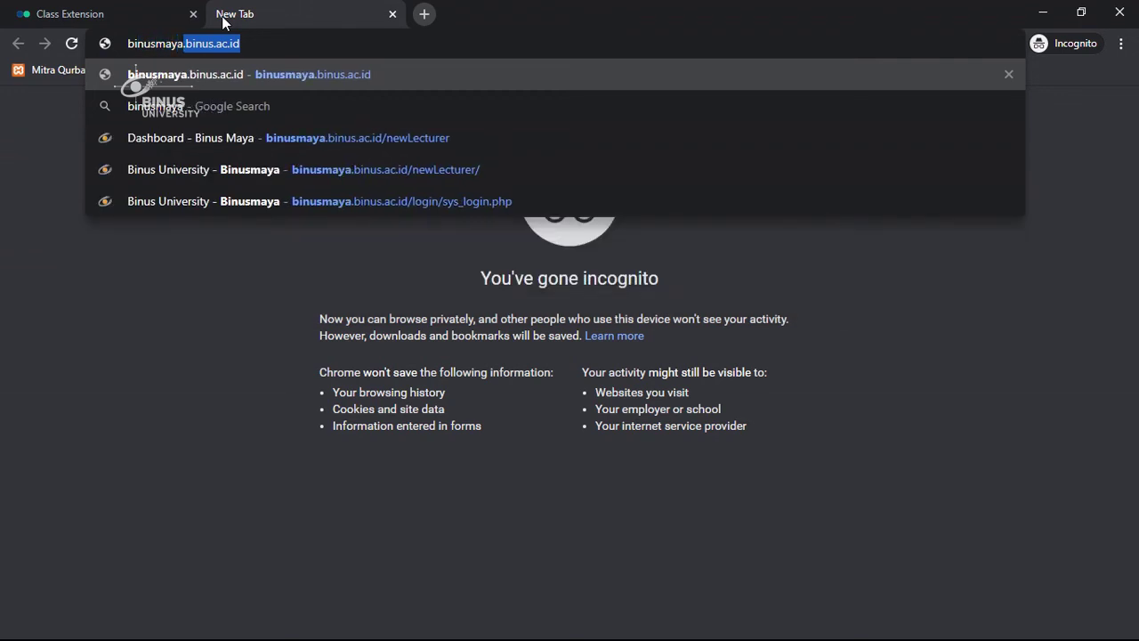
text(binu)
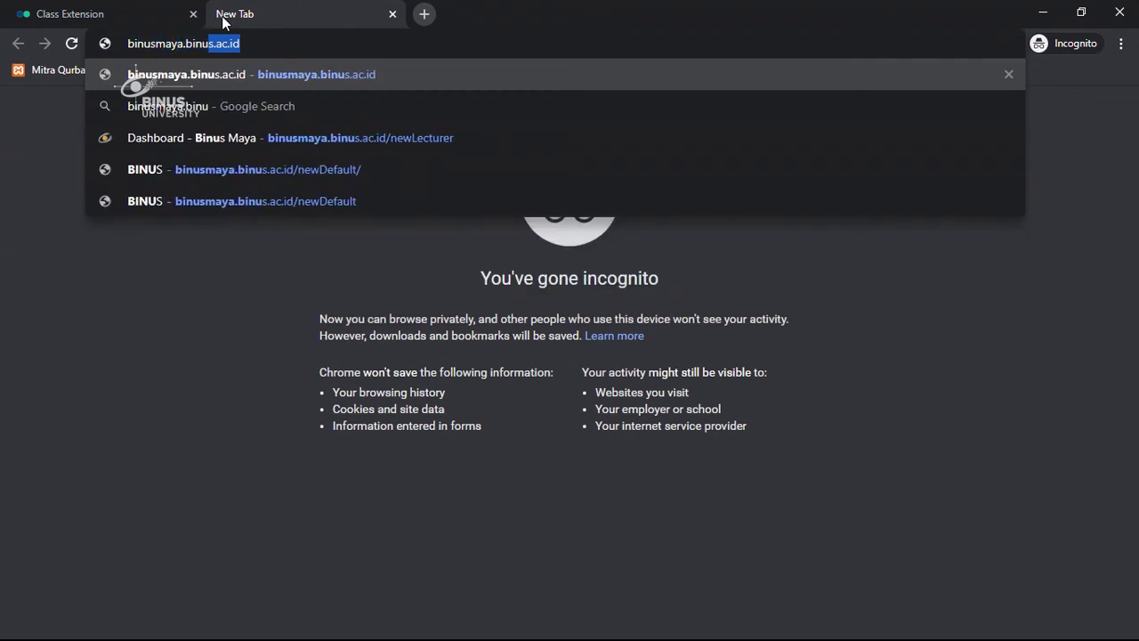
text(s.)
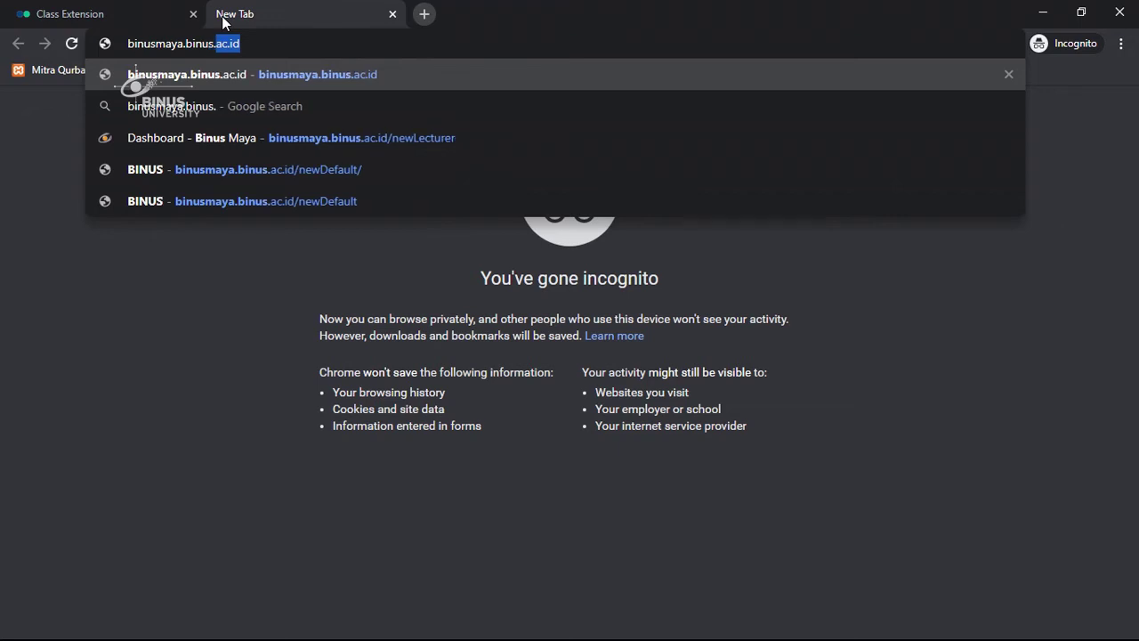
text(ac.id)
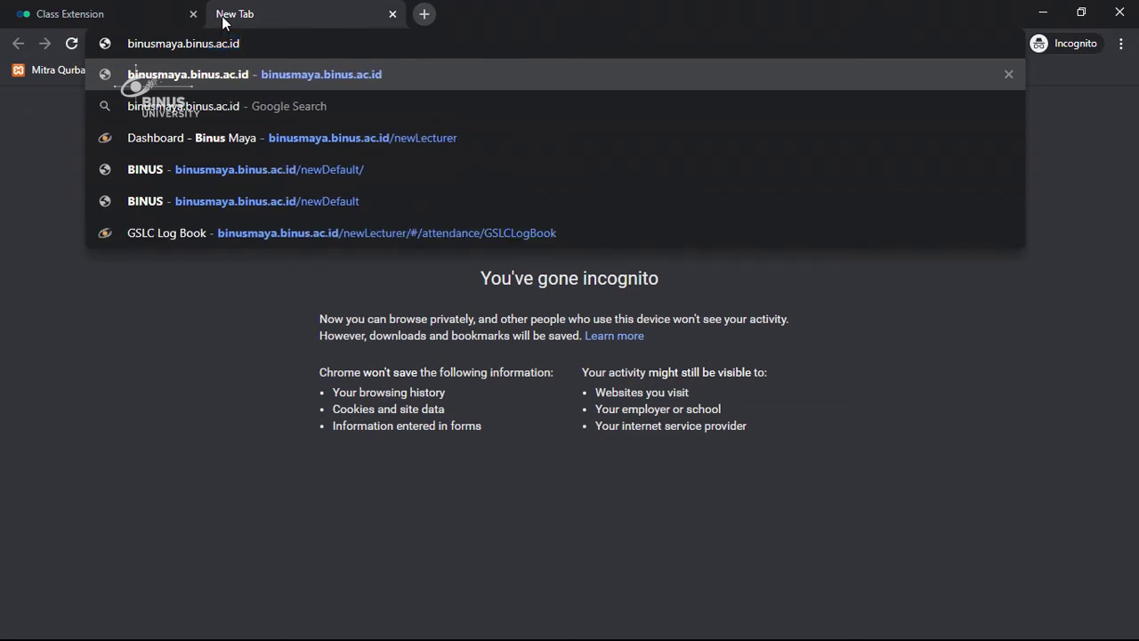
key(Return)
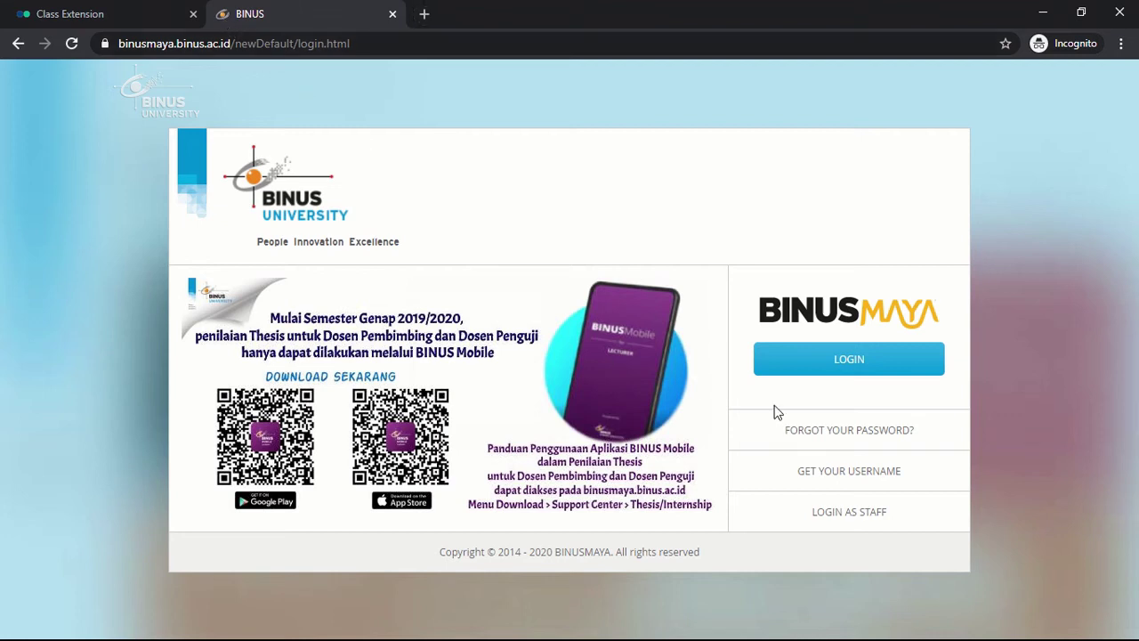
Look up the account's forgot-password security hint, then go back to the Binusian Login form.
click(852, 434)
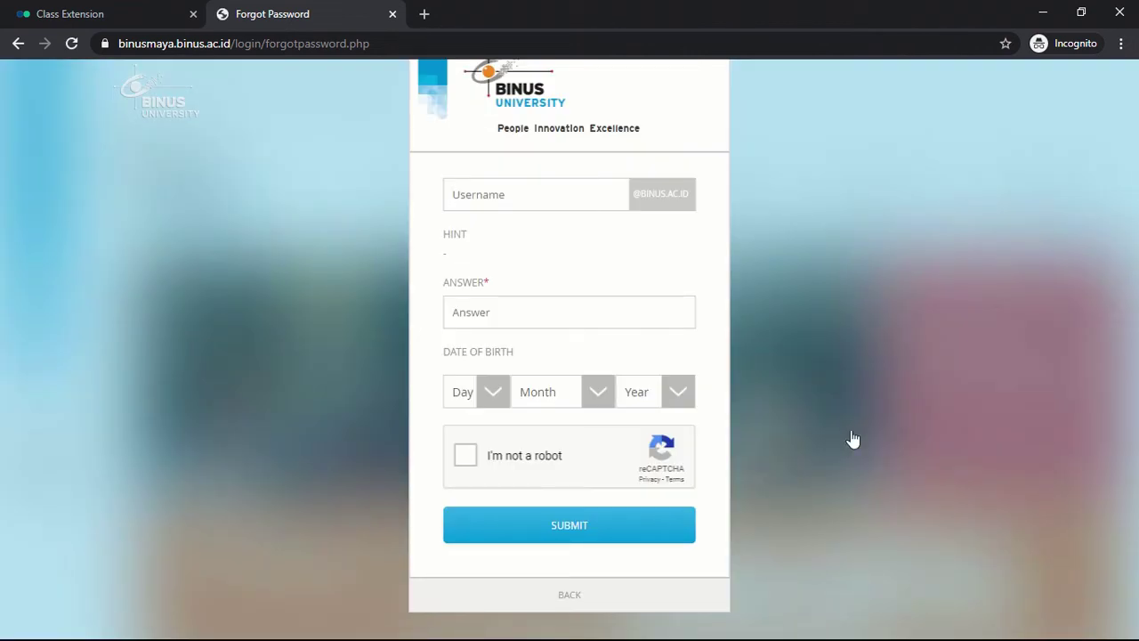
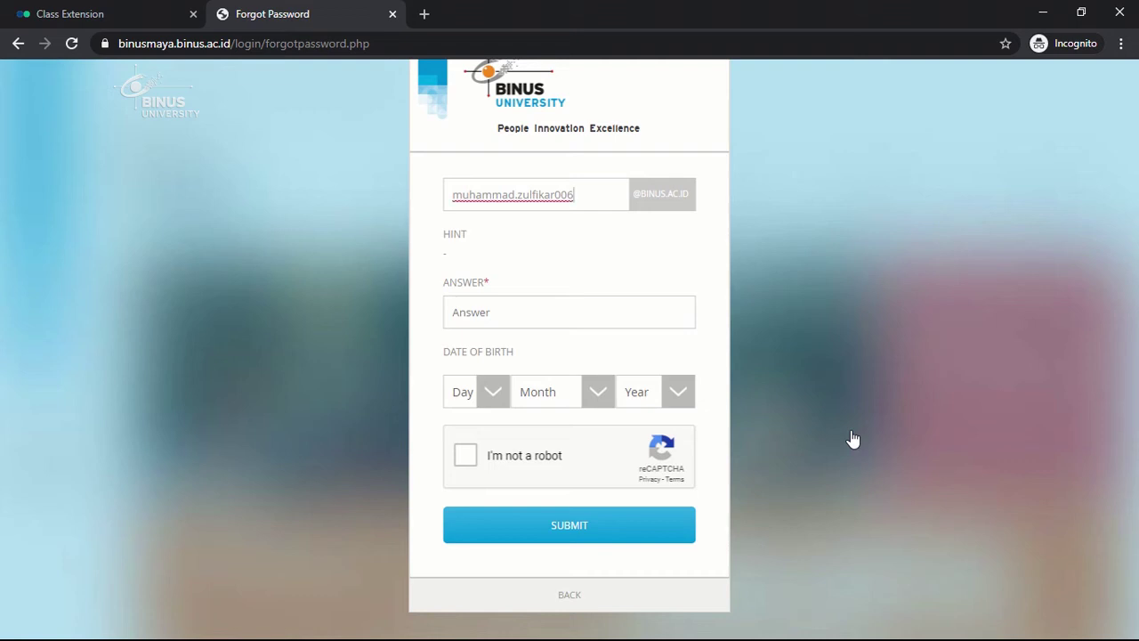
click(658, 237)
drag(445, 258, 546, 264)
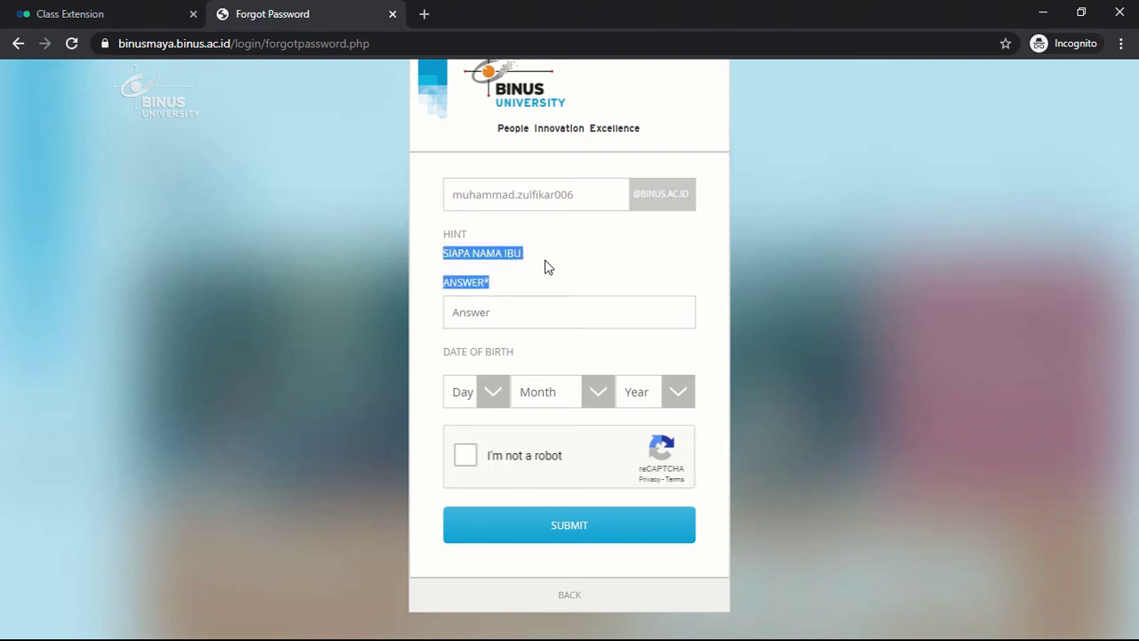
click(521, 313)
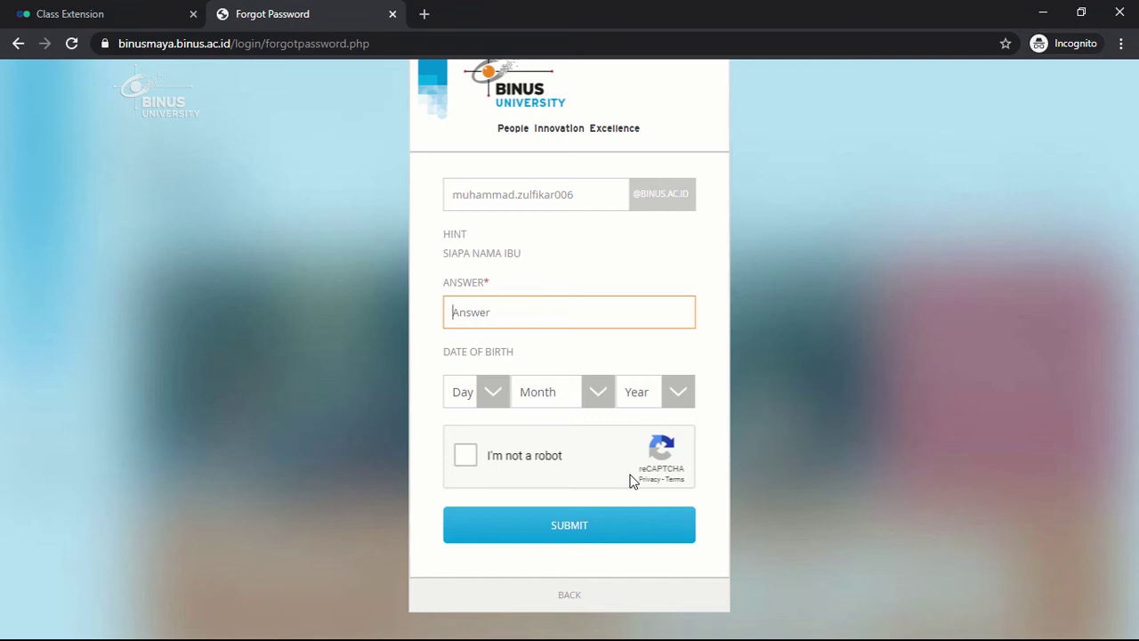
click(600, 601)
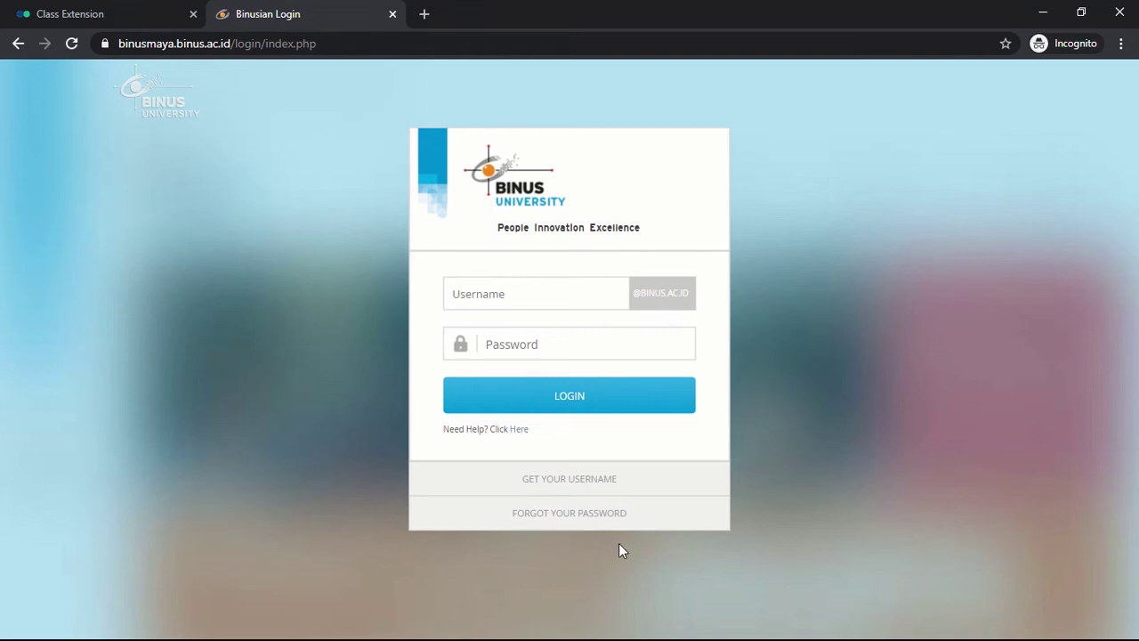
Log in on the Binusian Login form with the lecturer's username and account password.
click(530, 291)
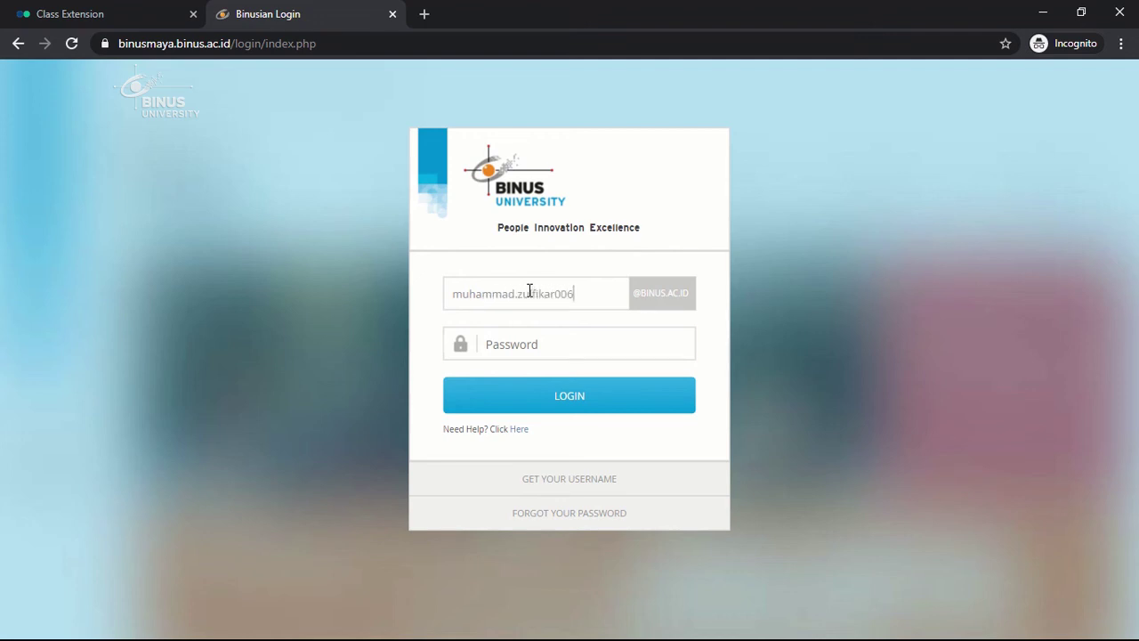
key(Tab)
text(••••)
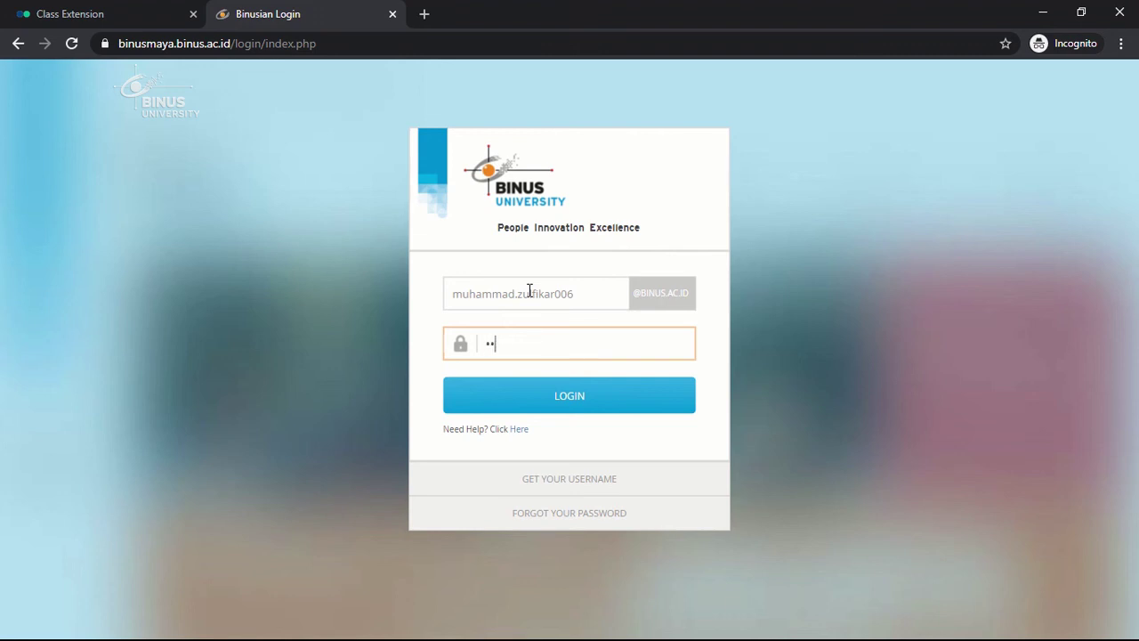
text(••••••••••)
key(Return)
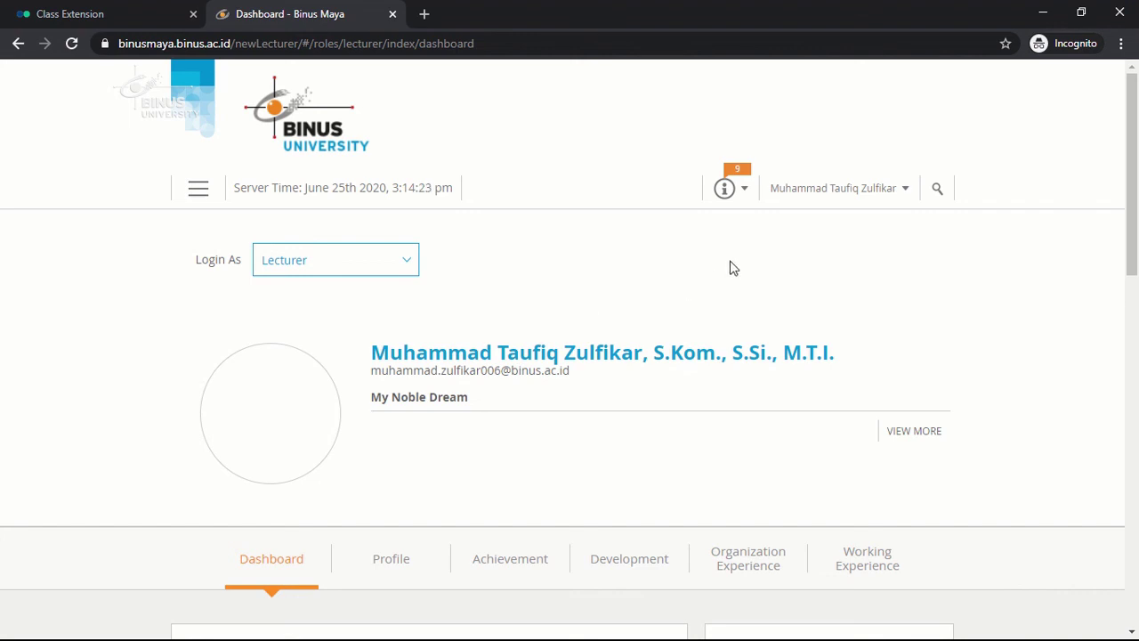
Go to Account Settings from the profile menu and bring up the Change Password dialog.
click(887, 202)
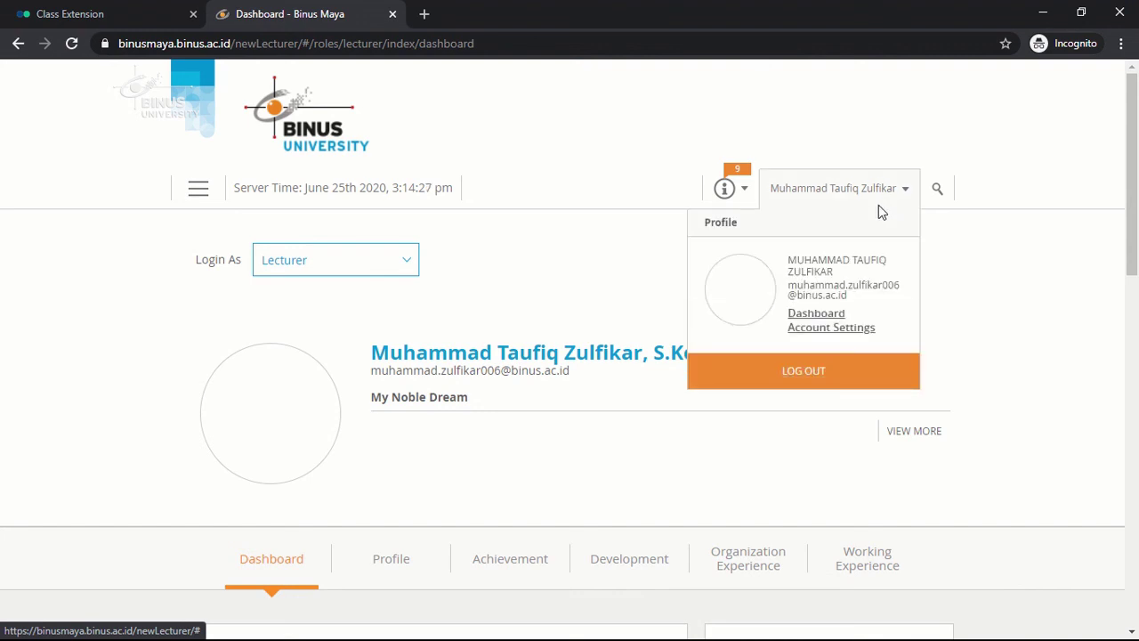
click(837, 328)
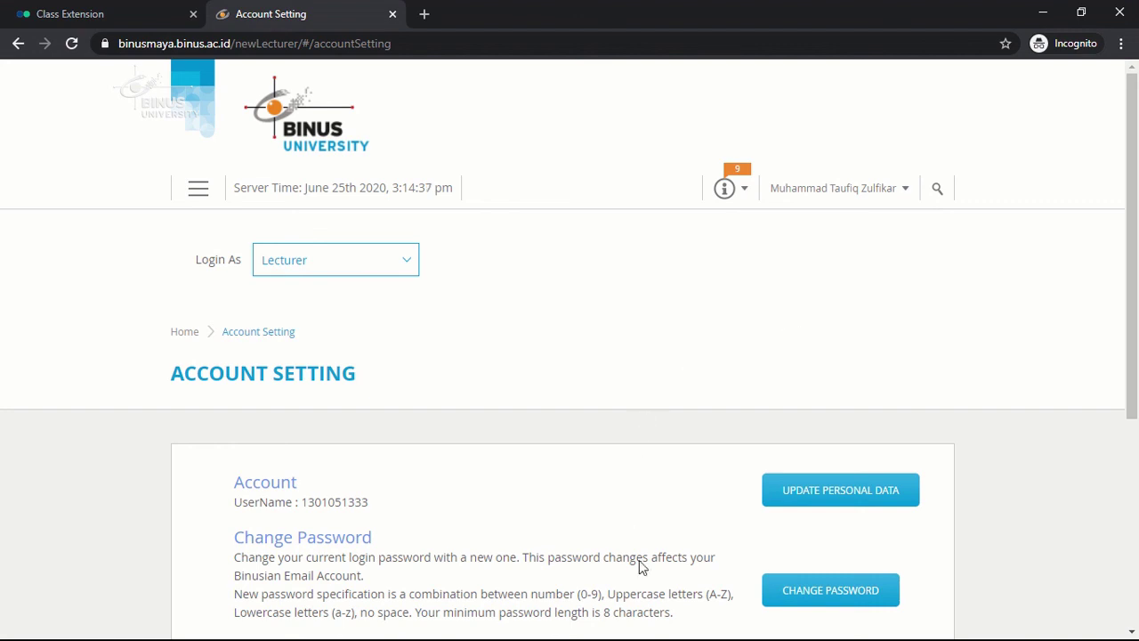
click(807, 598)
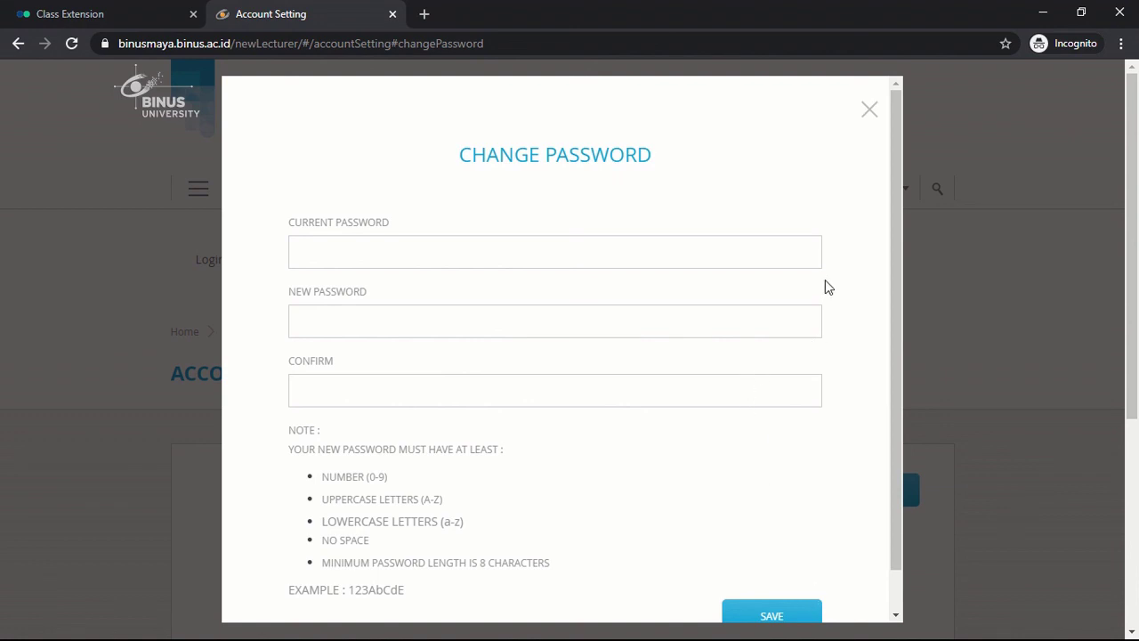
Review the current, new and confirm password fields and the password rules, then close without saving.
scroll(825, 279, down, 1)
scroll(825, 286, up, 1)
scroll(818, 281, down, 1)
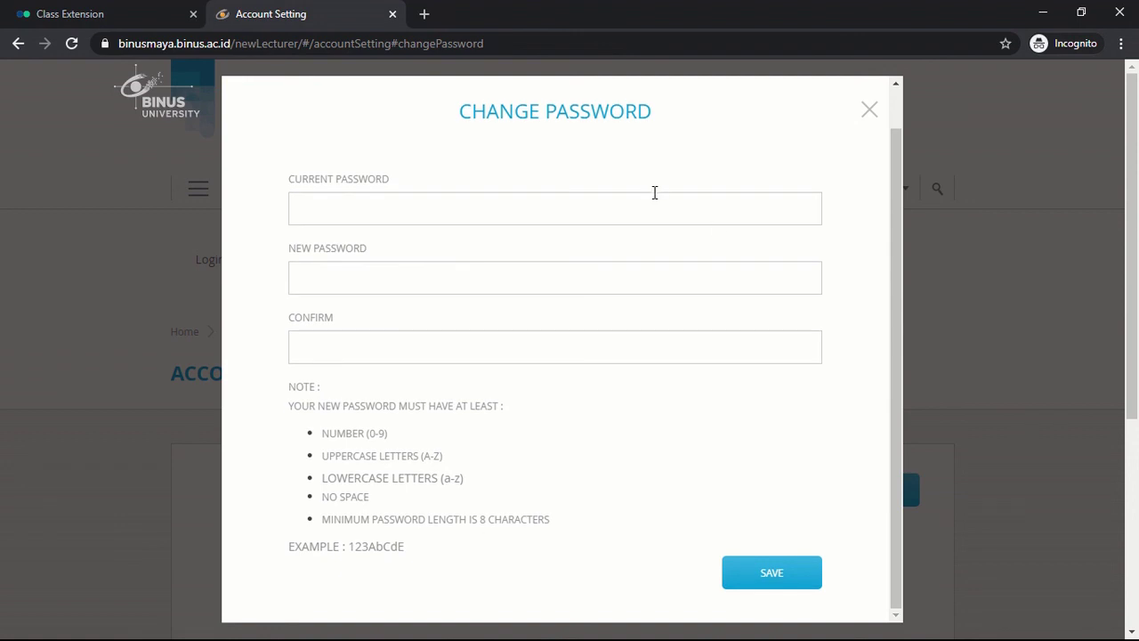
click(613, 212)
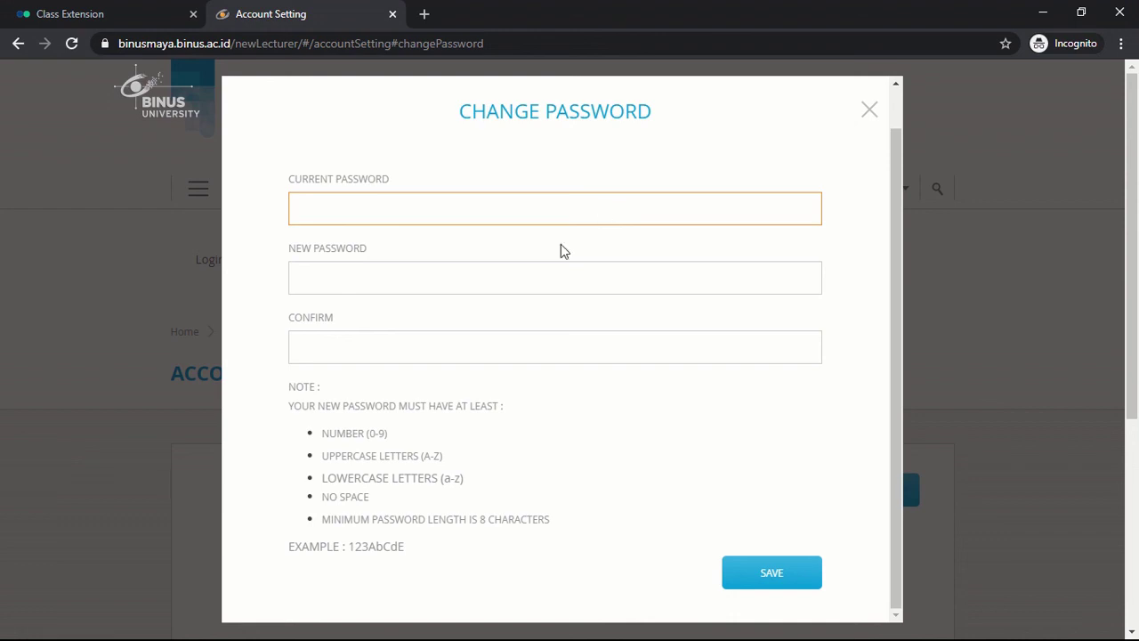
click(524, 270)
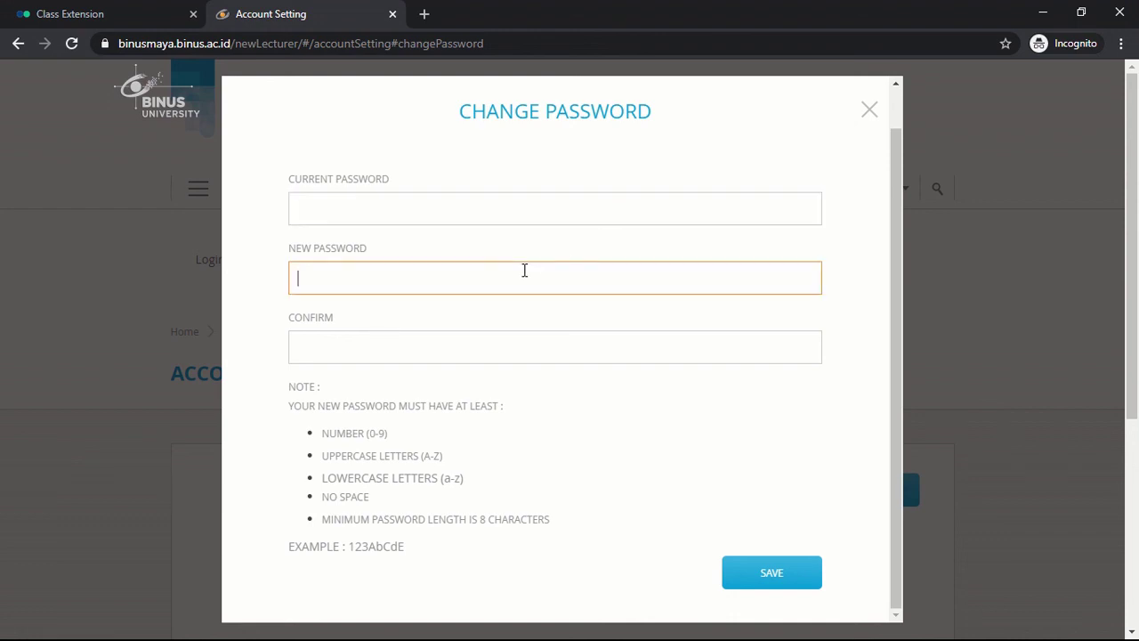
click(508, 348)
drag(294, 410, 554, 532)
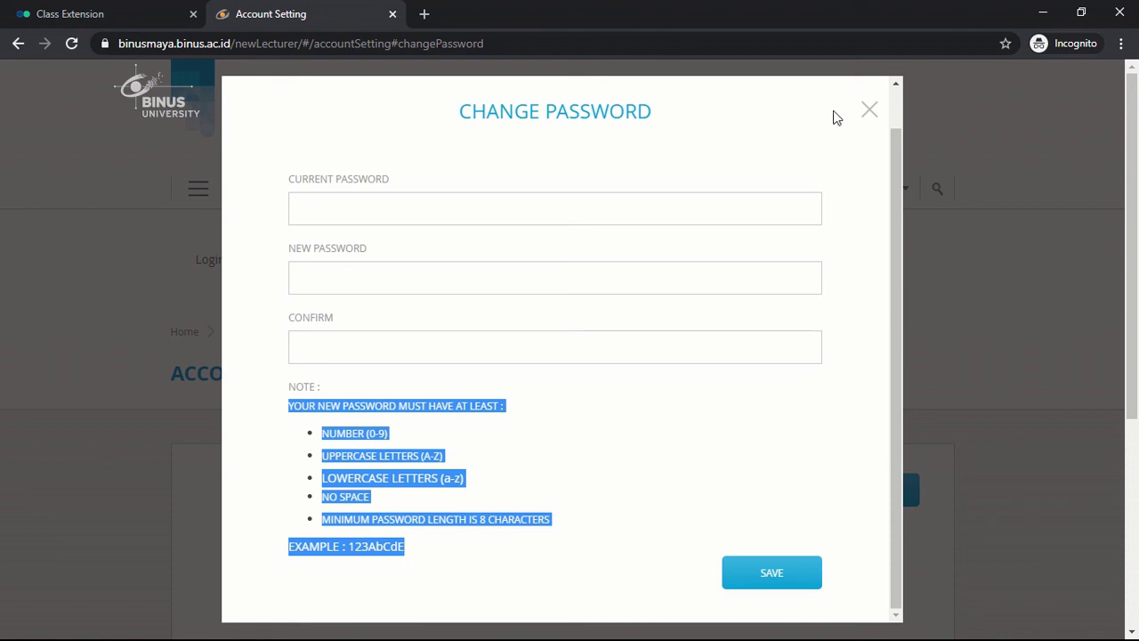
click(869, 110)
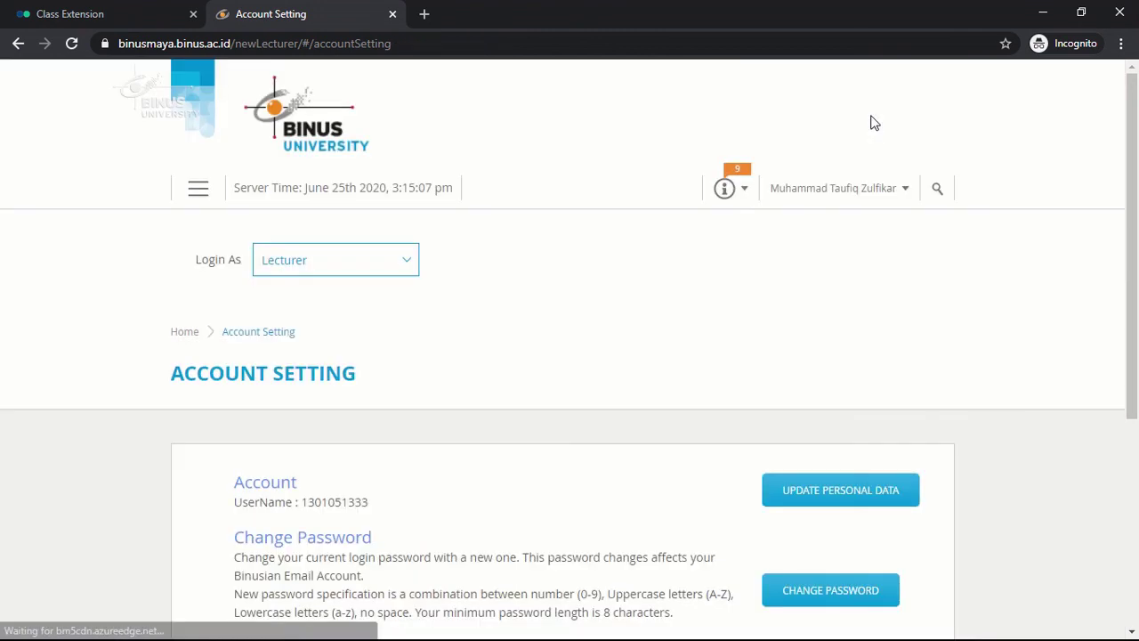